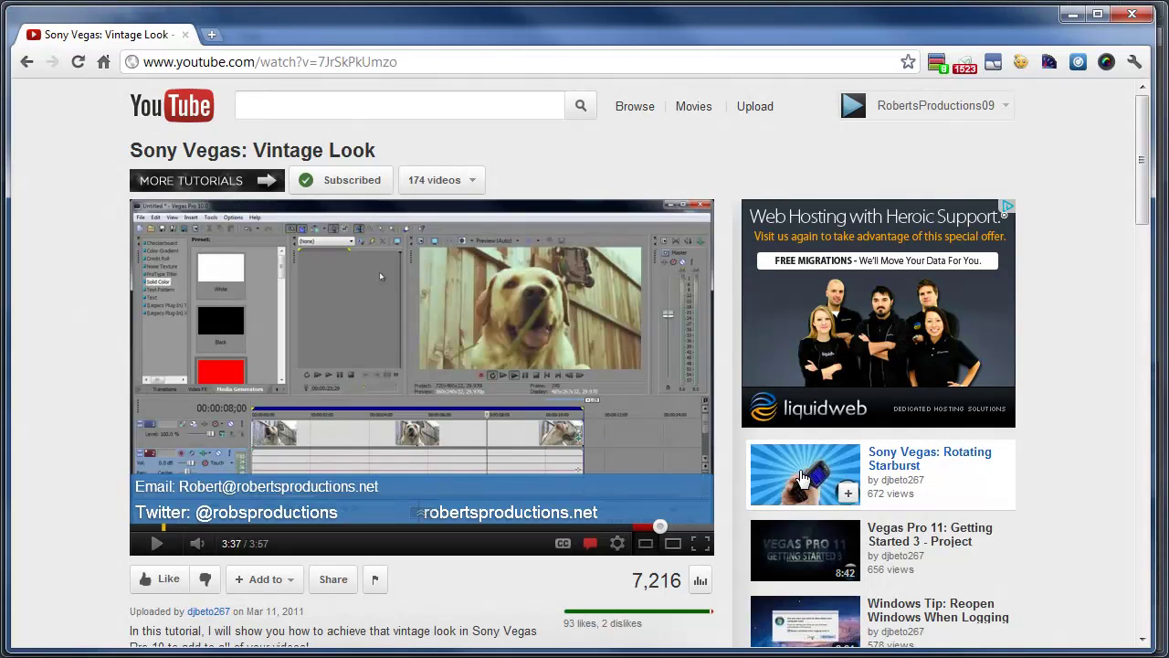
Skip the Vintage Look tutorial video to 2:04 and switch to Vegas Pro.
{"action": "left_click", "coordinate": [432, 526]}
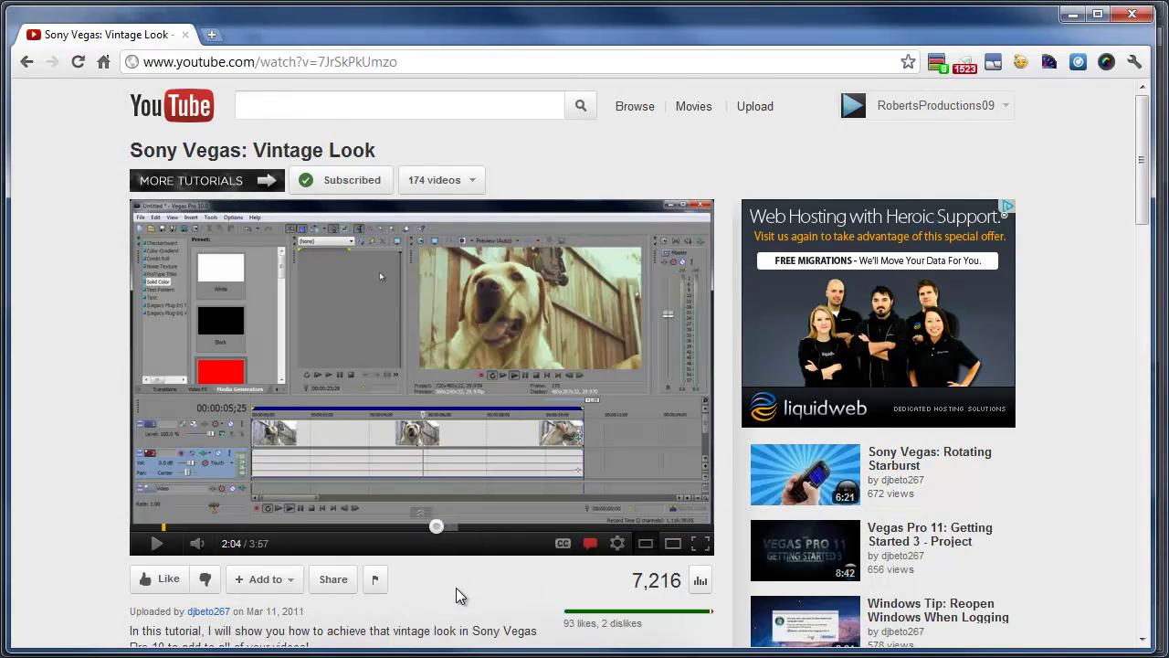
{"action": "left_click", "coordinate": [1073, 14]}
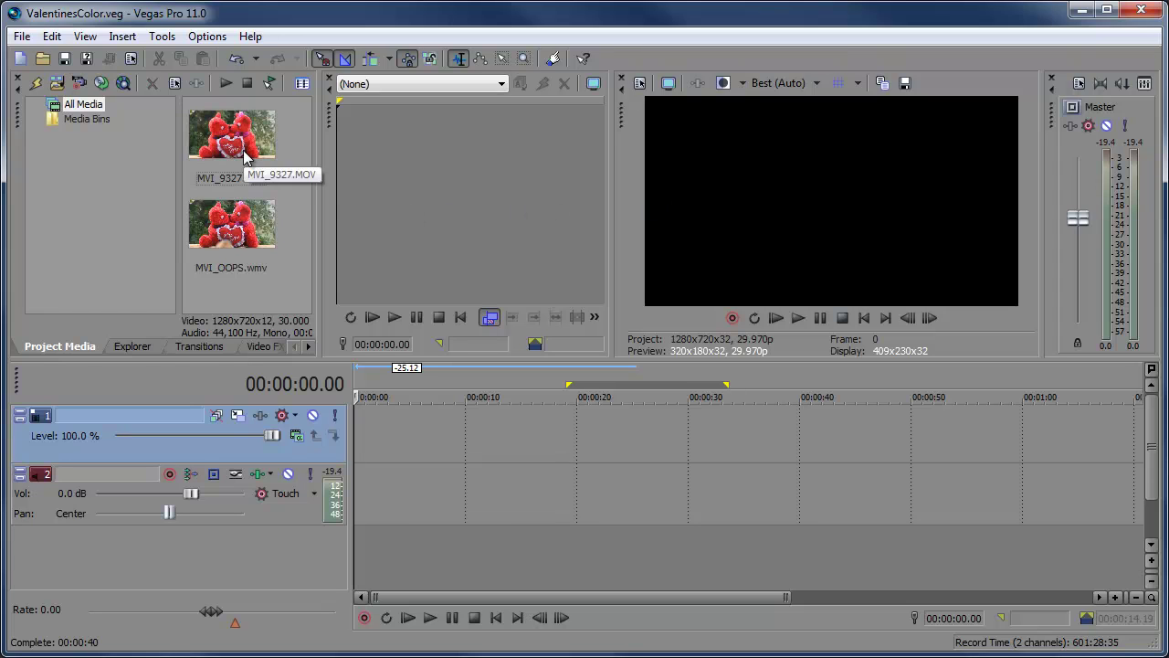
Place the MVI_9327.MOV clip at the start of the timeline and preview its first seconds.
{"action": "left_click_drag", "start_coordinate": [243, 157], "coordinate": [366, 448]}
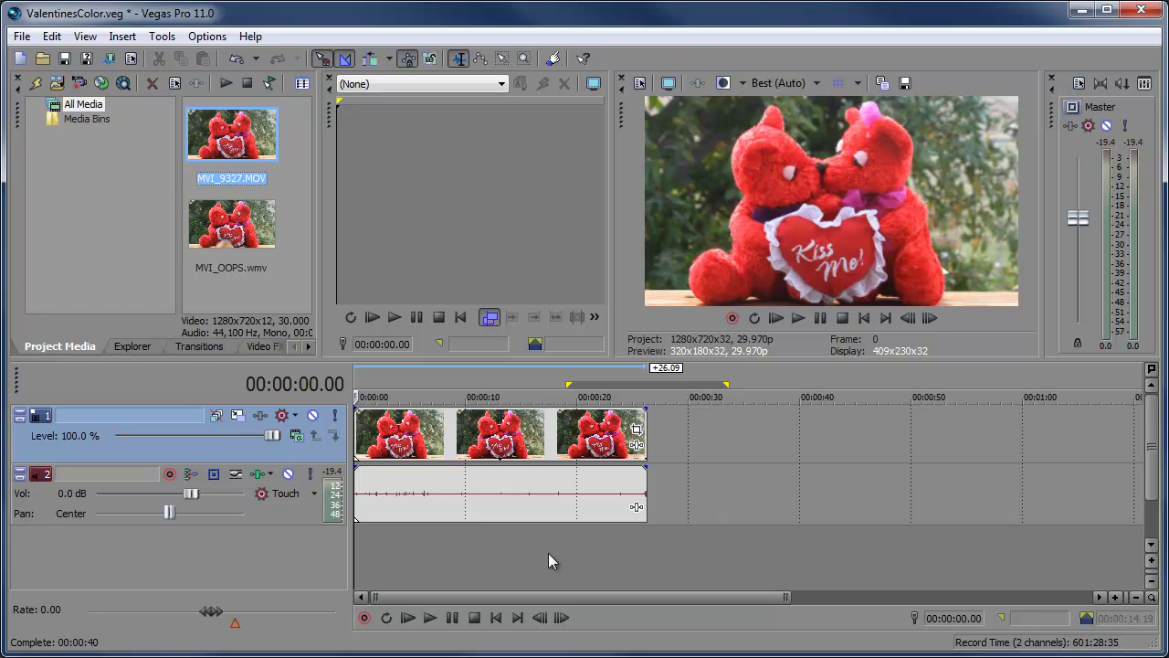
{"action": "left_click", "coordinate": [407, 618]}
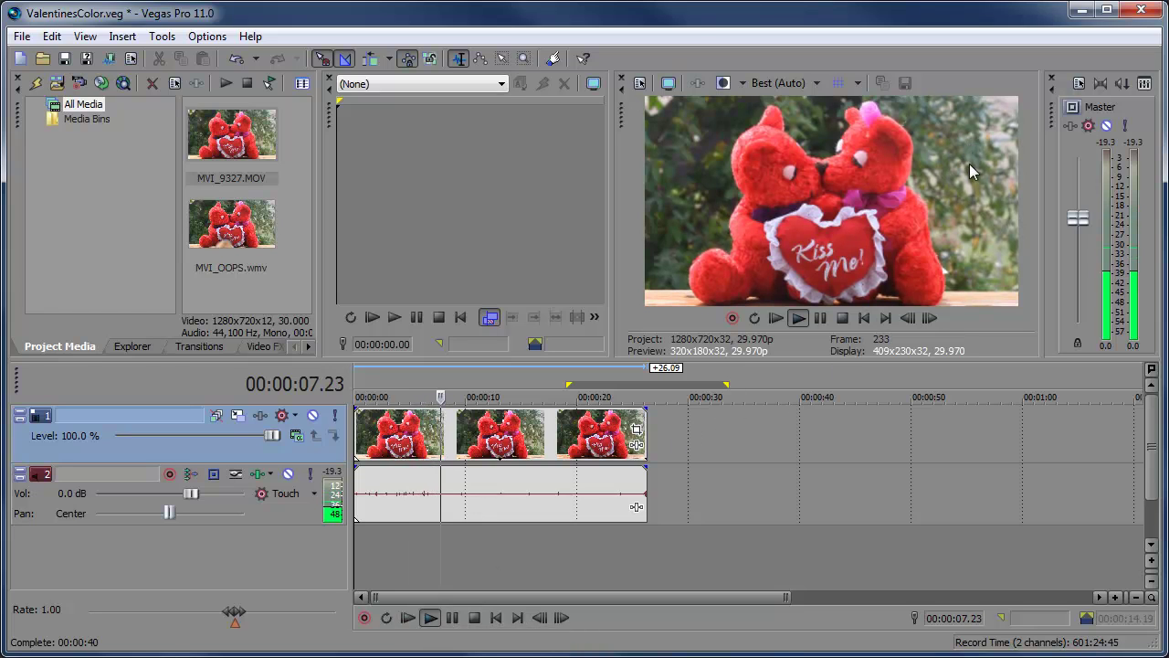
{"action": "left_click", "coordinate": [455, 617]}
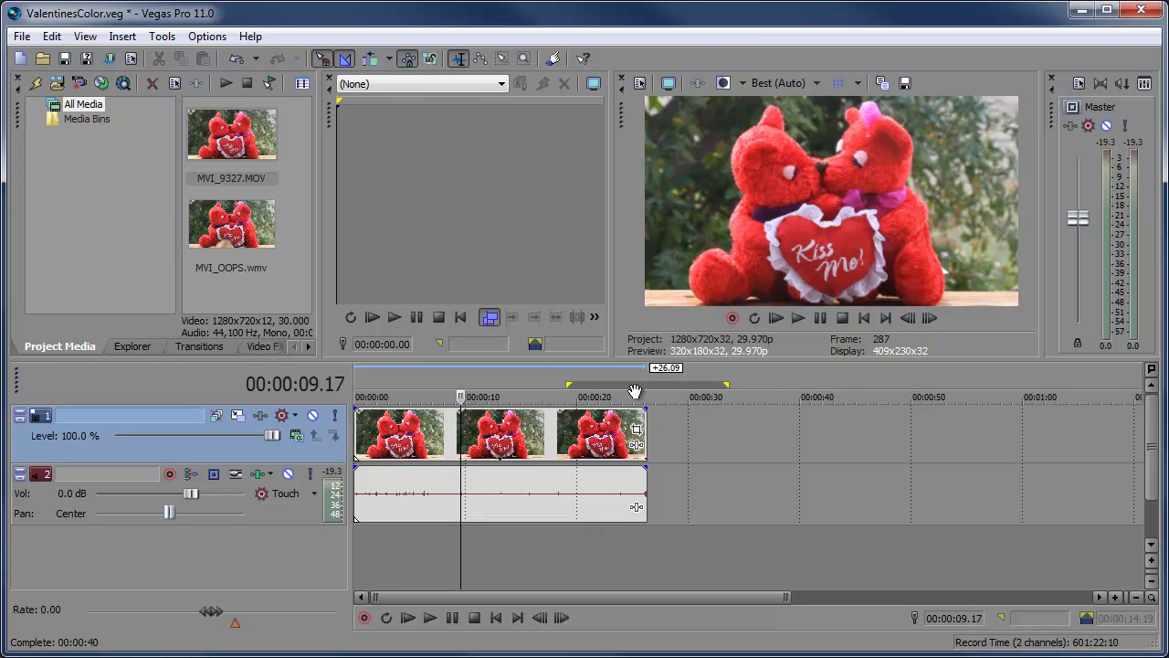
Add the Sony Color Corrector, Sony Color Curves and Sony Gradient Map effects to the video clip in that order.
{"action": "left_click", "coordinate": [636, 448]}
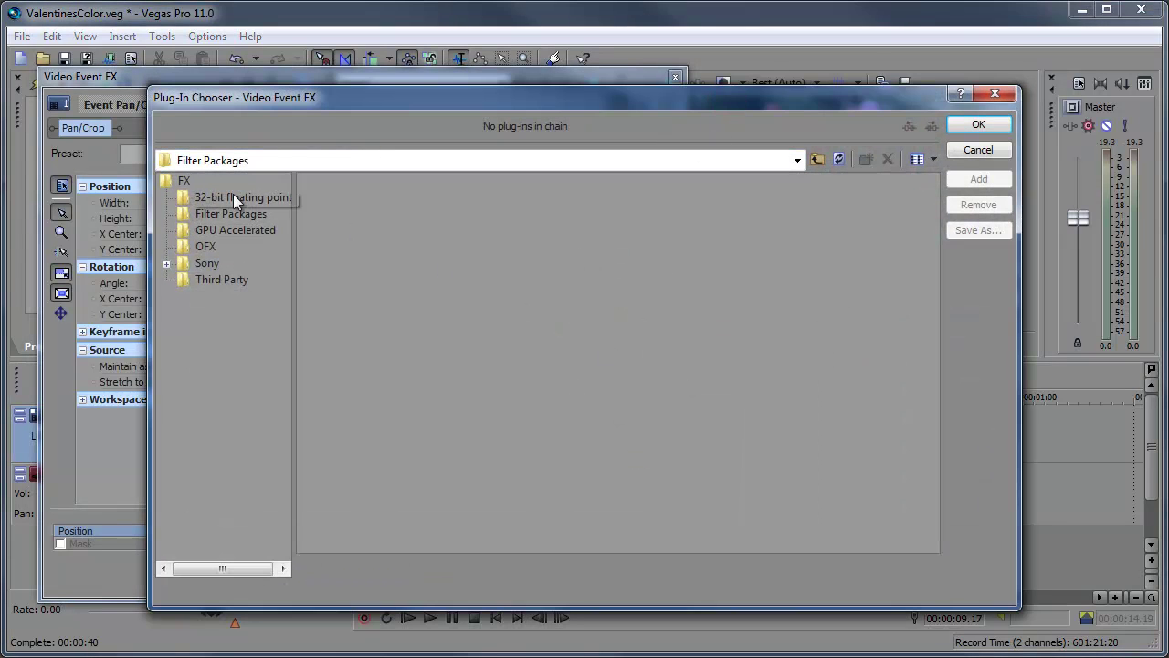
{"action": "left_click", "coordinate": [184, 180]}
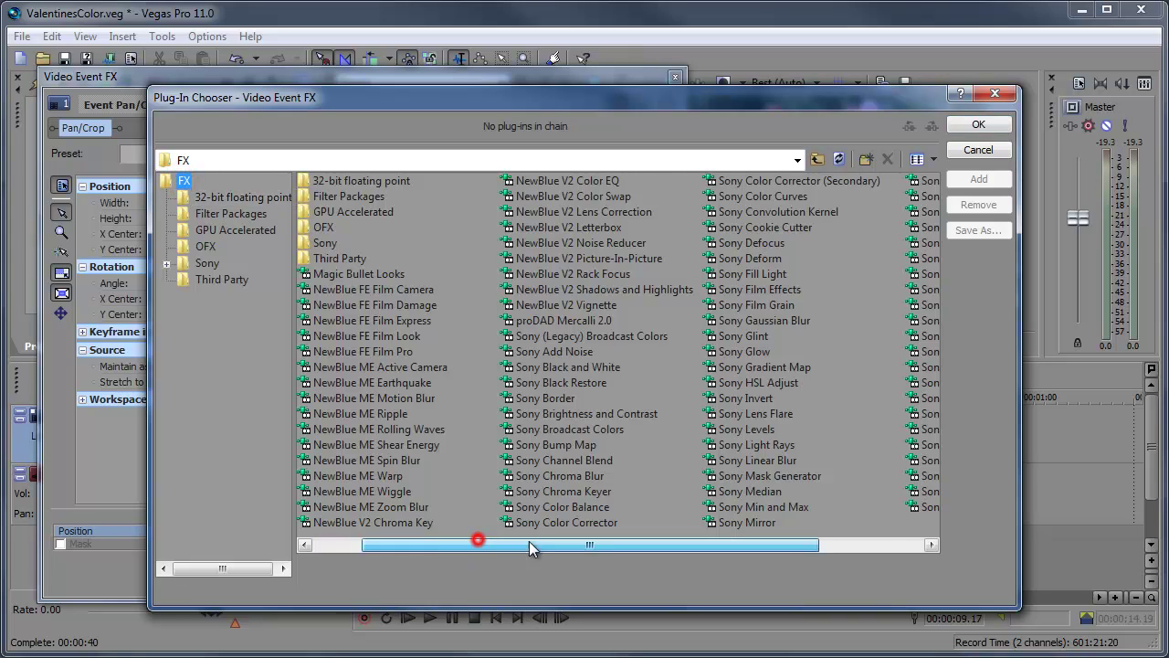
{"action": "left_click_drag", "start_coordinate": [529, 541], "coordinate": [602, 543]}
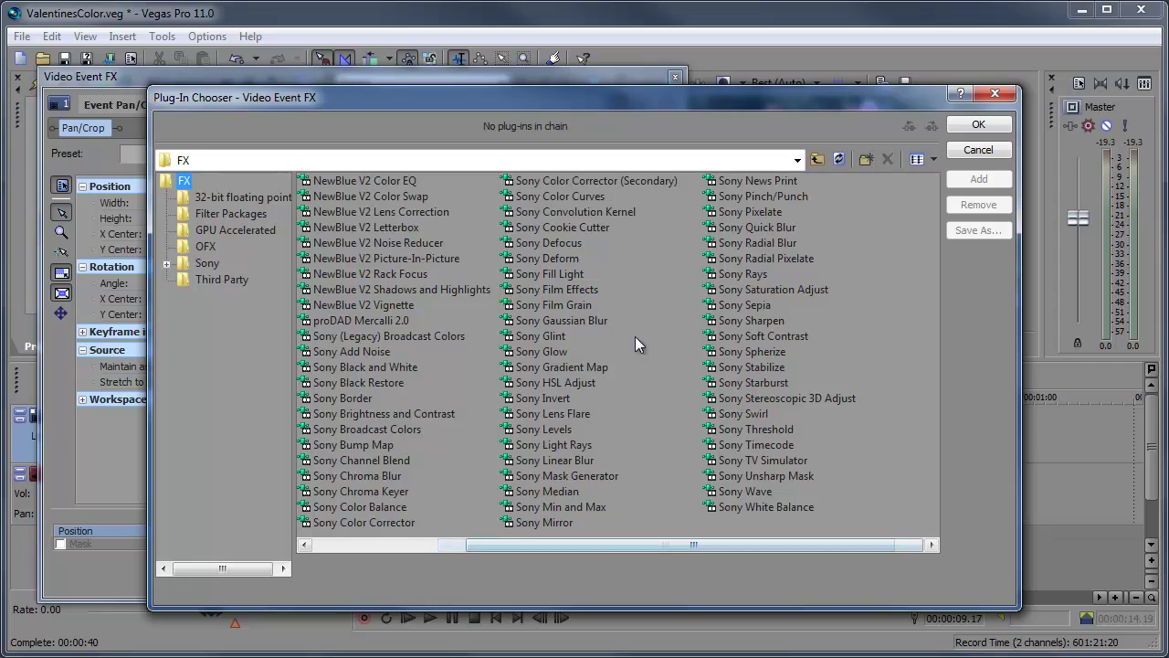
{"action": "double_click", "coordinate": [382, 523]}
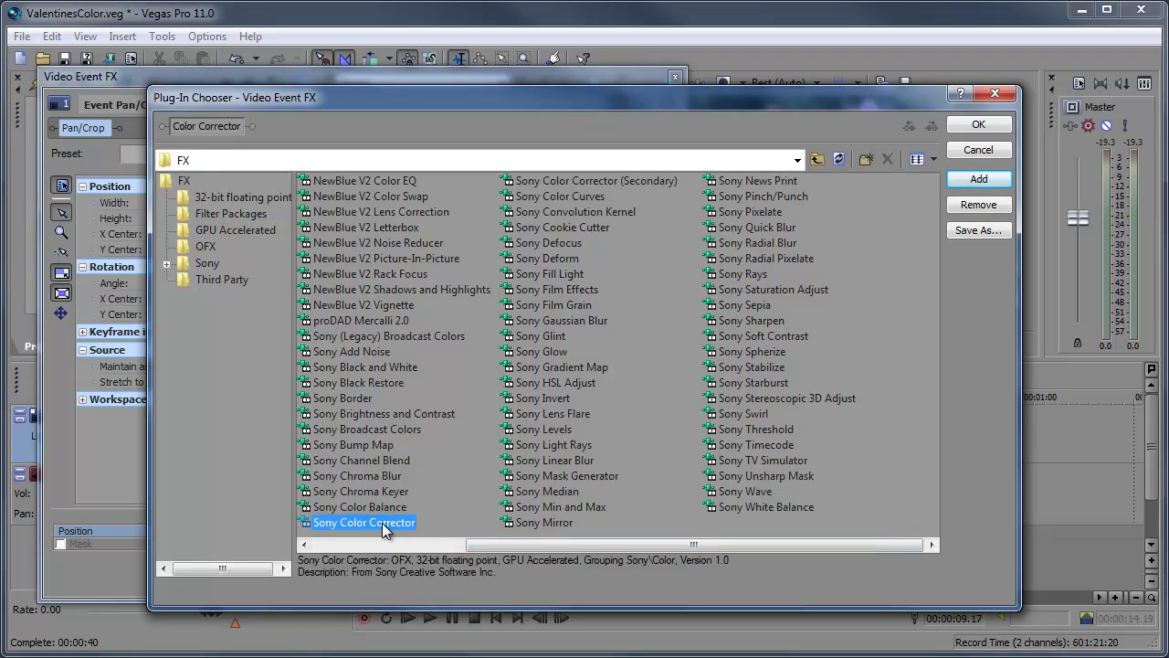
{"action": "double_click", "coordinate": [591, 196]}
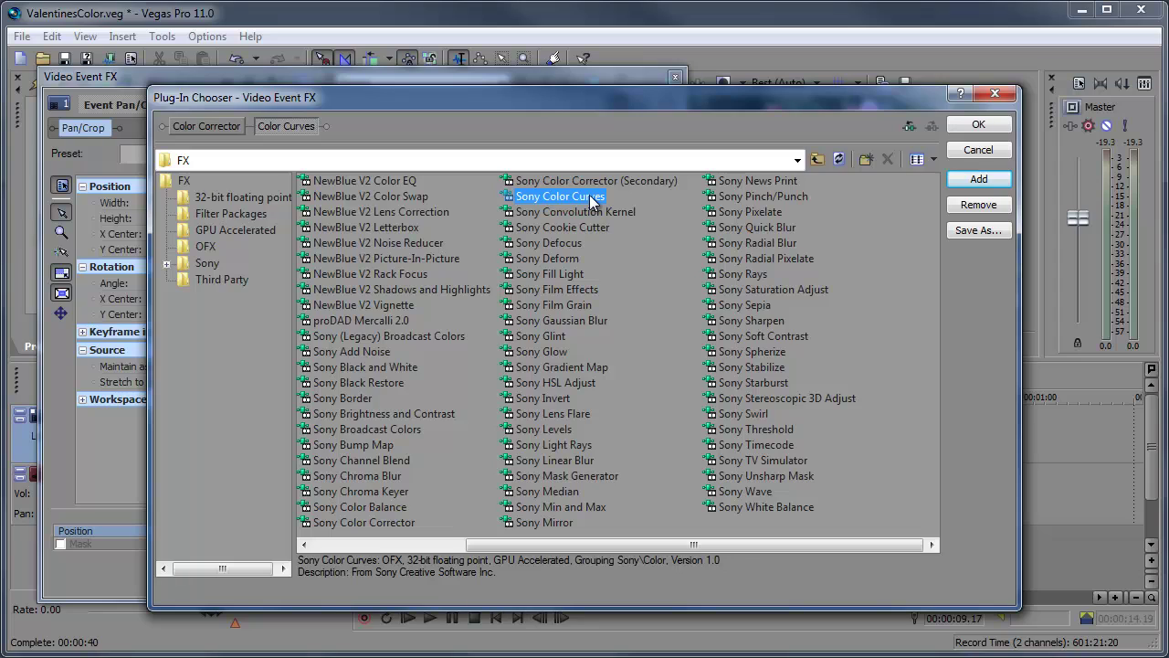
{"action": "double_click", "coordinate": [545, 366]}
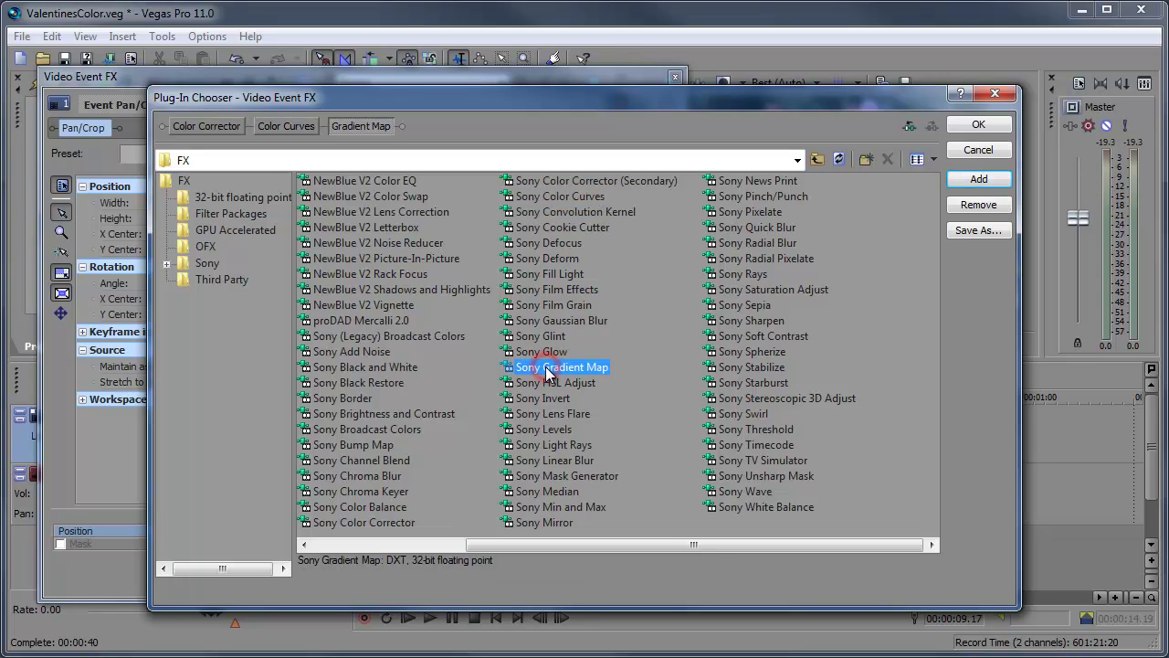
{"action": "left_click", "coordinate": [965, 125]}
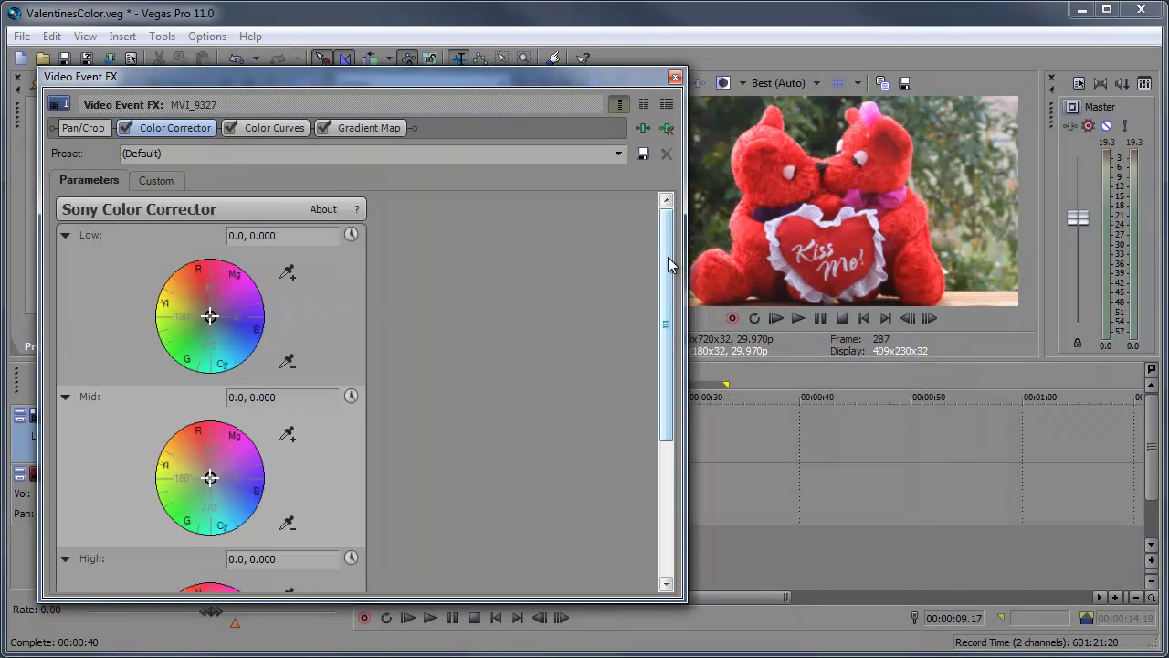
Shift the Color Corrector's low tones toward blue, to about 328.78, 0.4288.
{"action": "mouse_move", "coordinate": [664, 259]}
{"action": "left_mouse_down"}
{"action": "mouse_move", "coordinate": [664, 275]}
{"action": "mouse_move", "coordinate": [663, 265]}
{"action": "left_mouse_up"}
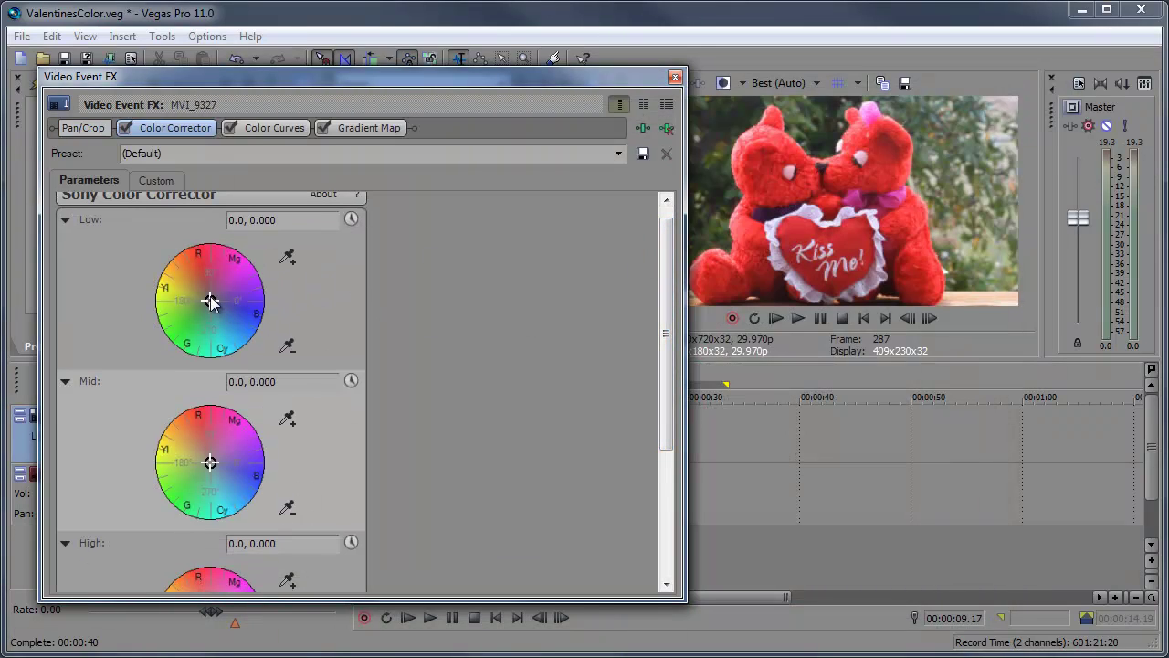
{"action": "left_click_drag", "start_coordinate": [210, 301], "coordinate": [230, 313]}
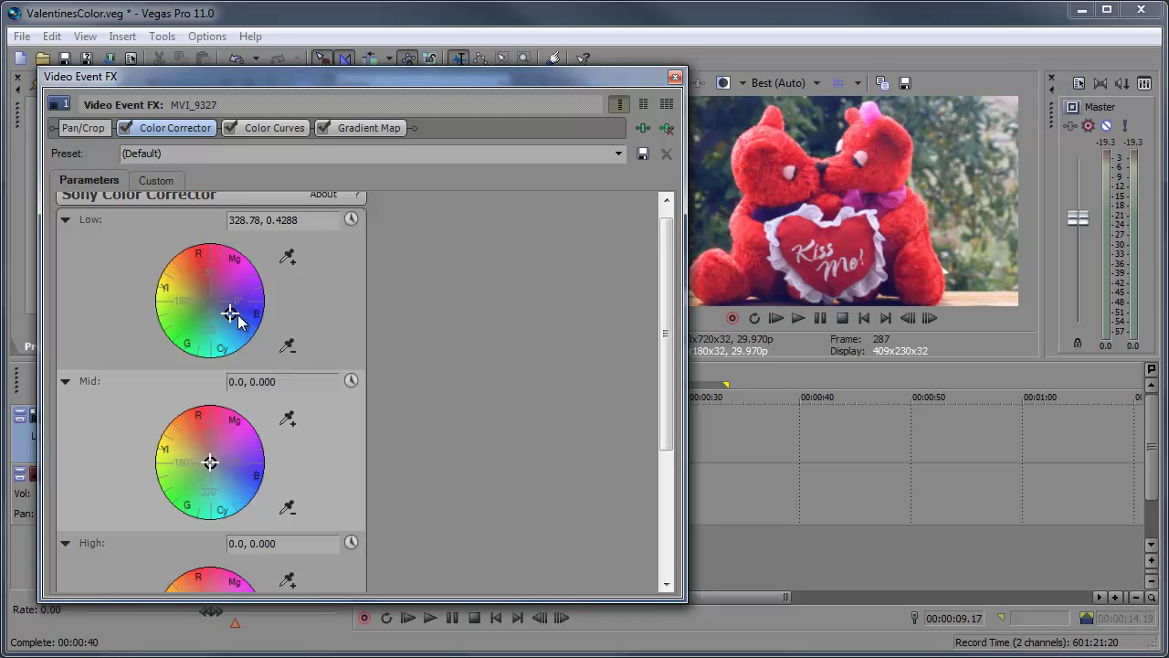
{"action": "left_click", "coordinate": [298, 220]}
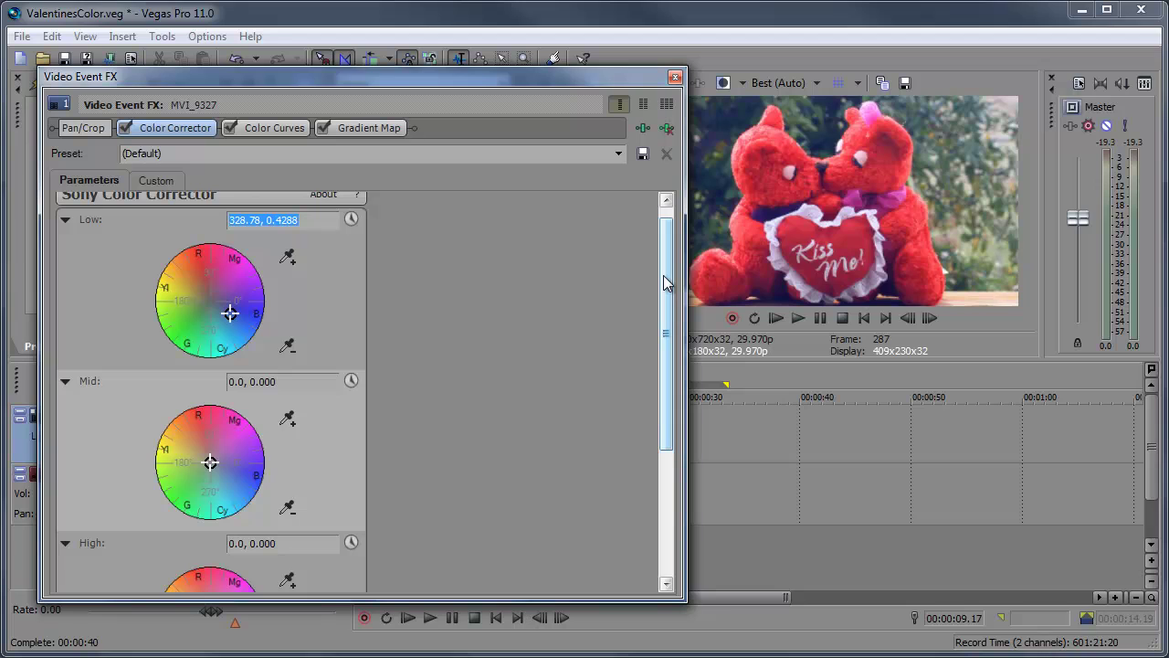
Shift the Color Corrector's mid tones toward red, about 104.71, 0.2626, and the high tones toward yellow, 180.0, 0.350.
{"action": "left_click_drag", "start_coordinate": [663, 275], "coordinate": [638, 358]}
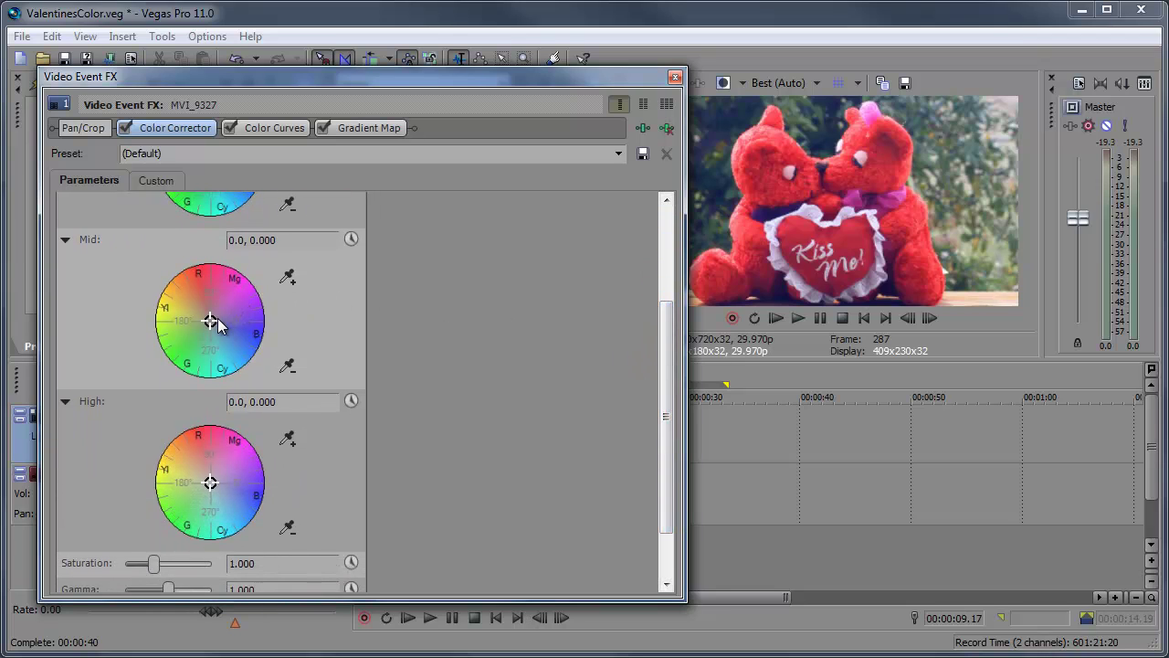
{"action": "mouse_move", "coordinate": [210, 321]}
{"action": "left_mouse_down"}
{"action": "mouse_move", "coordinate": [197, 313]}
{"action": "mouse_move", "coordinate": [207, 308]}
{"action": "left_mouse_up"}
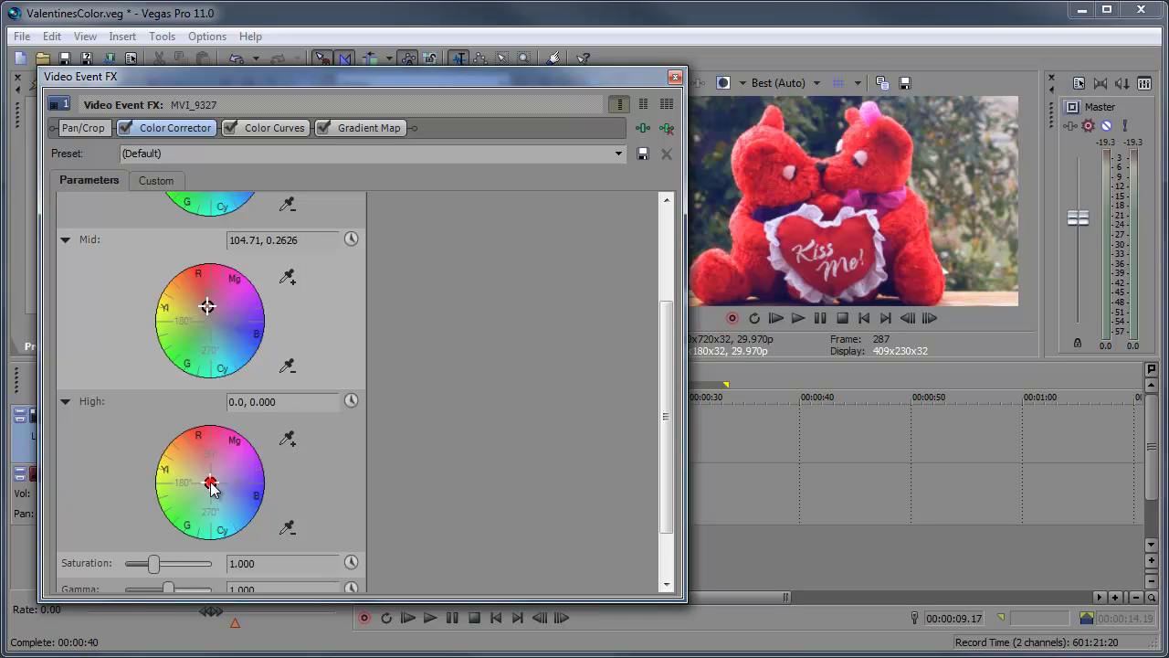
{"action": "left_click_drag", "start_coordinate": [211, 486], "coordinate": [191, 483]}
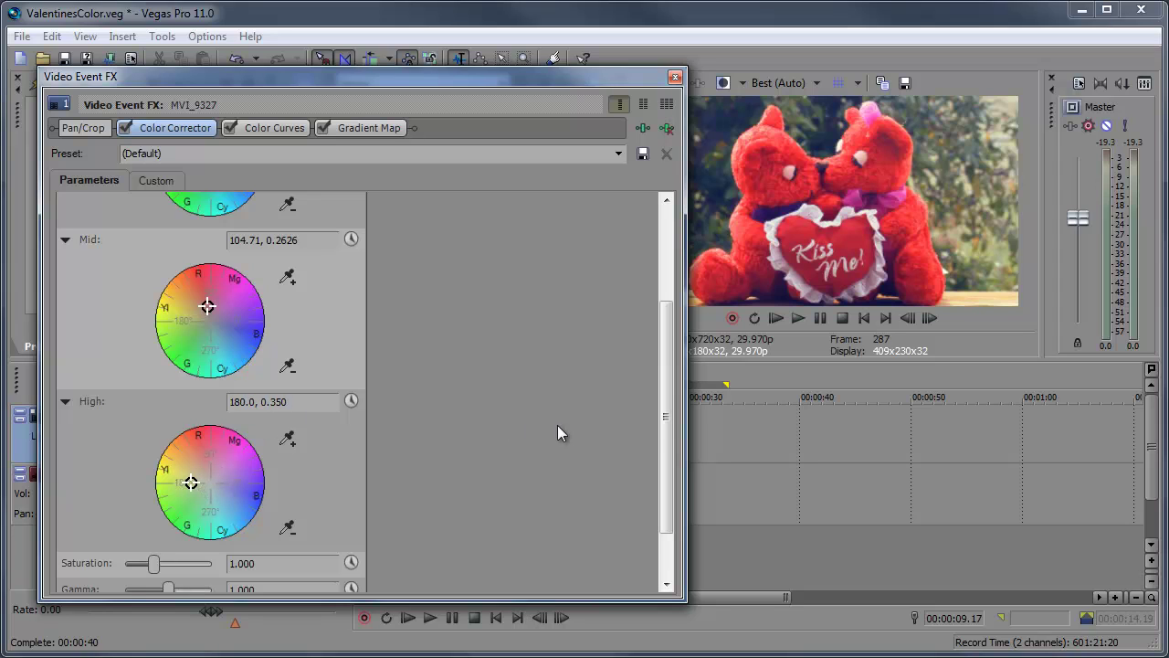
Set the Color Corrector's saturation to about 0.632, gamma to 1.347, gain to 1.032 and offset to -18.716.
{"action": "left_click_drag", "start_coordinate": [662, 427], "coordinate": [547, 489]}
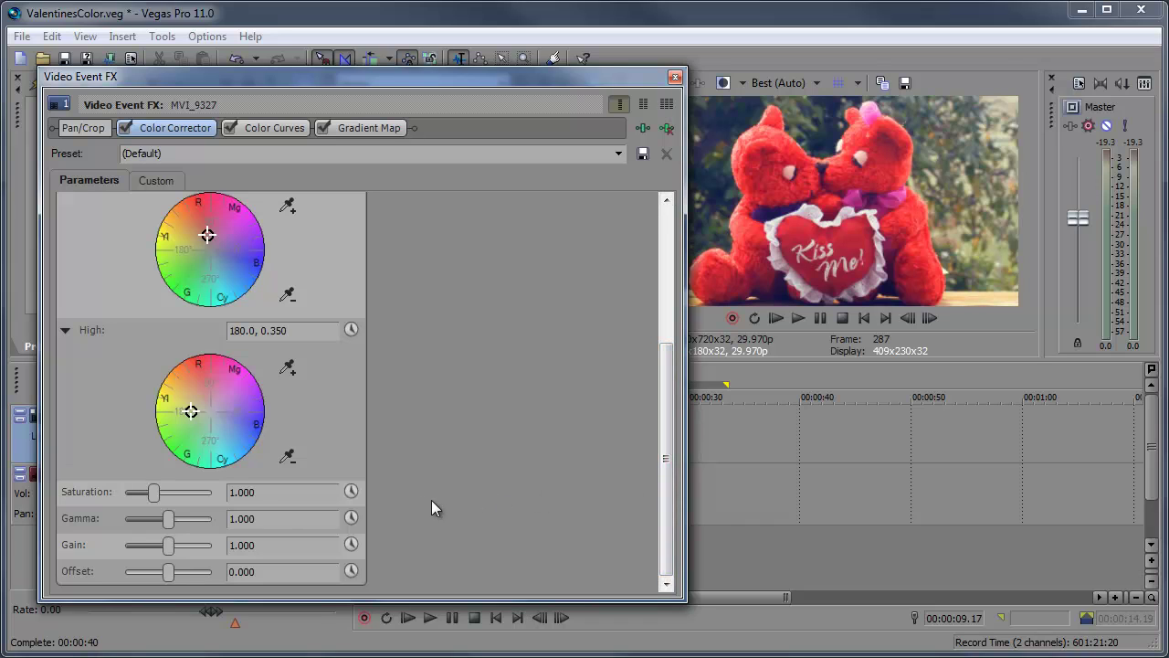
{"action": "left_click_drag", "start_coordinate": [153, 494], "coordinate": [170, 554]}
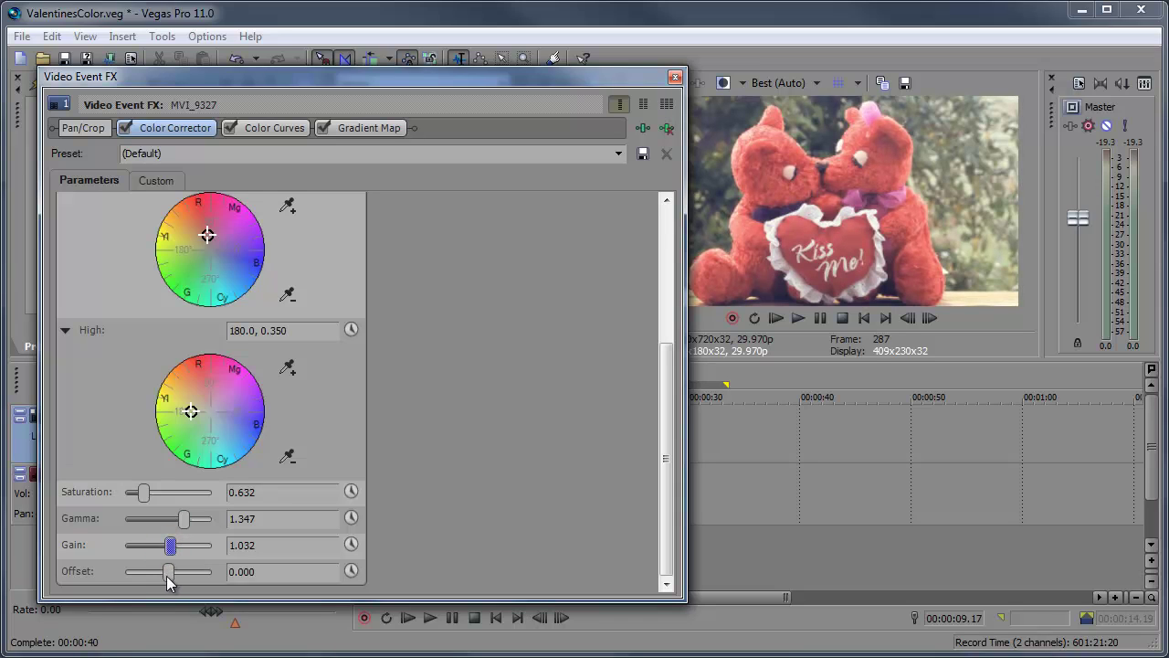
{"action": "left_click_drag", "start_coordinate": [167, 577], "coordinate": [165, 573]}
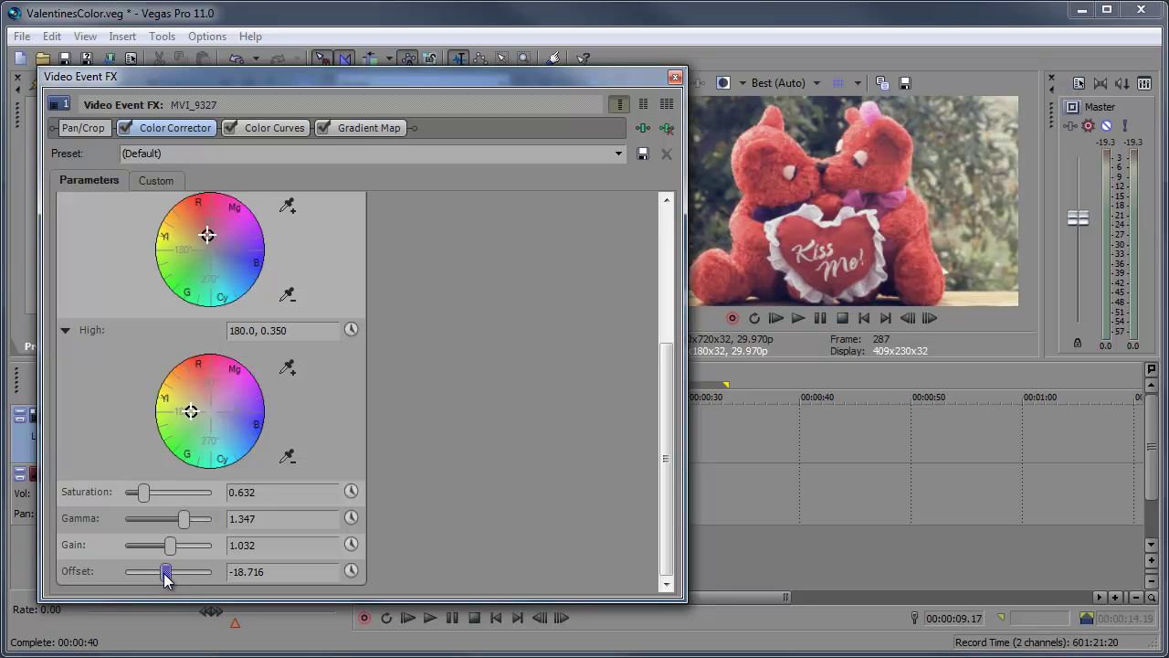
{"action": "left_click_drag", "start_coordinate": [664, 459], "coordinate": [643, 494]}
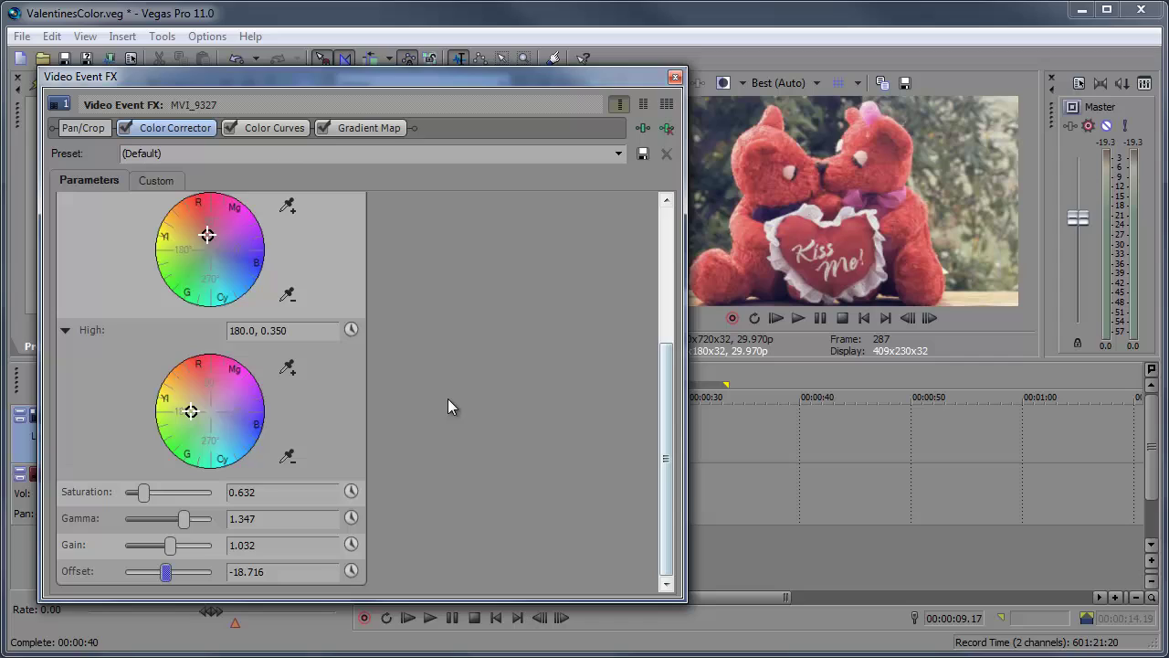
Shape the RGB color curve into a slight S, raising the highlights handle and lowering the shadows handle.
{"action": "left_click", "coordinate": [262, 132]}
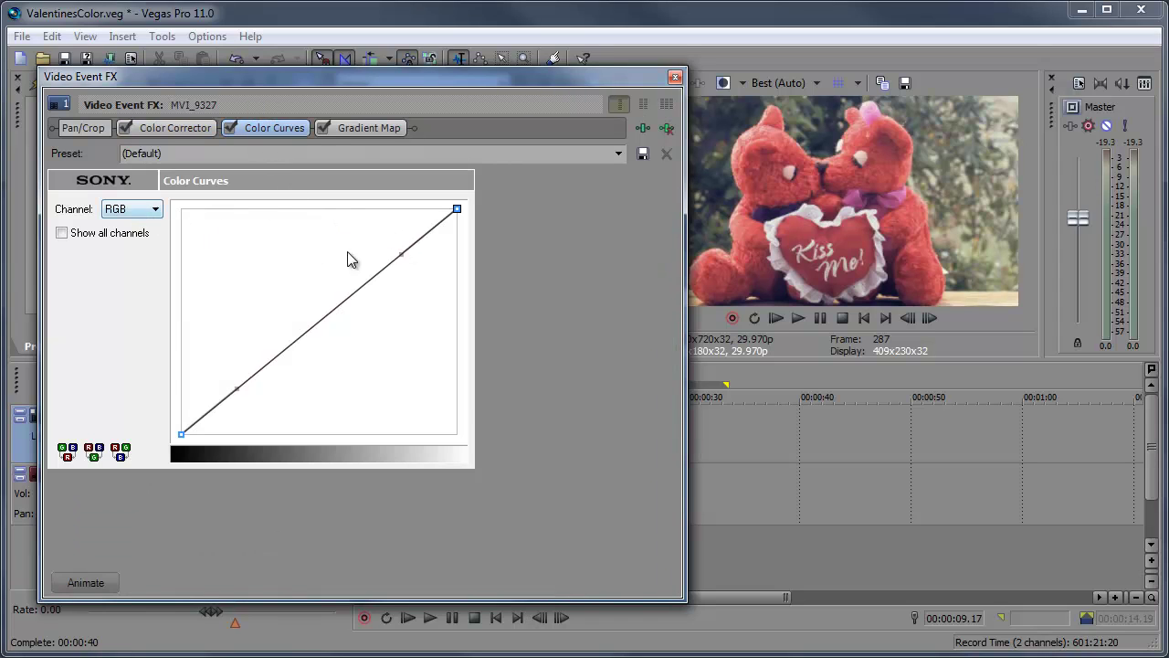
{"action": "left_click_drag", "start_coordinate": [399, 255], "coordinate": [389, 230]}
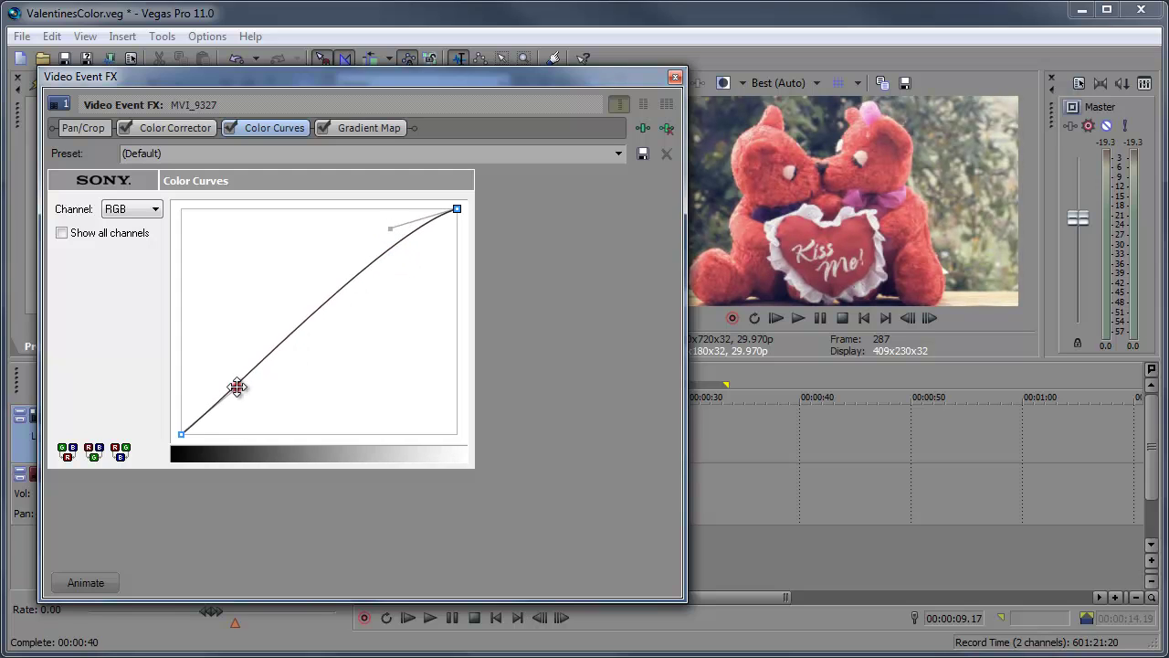
{"action": "left_click_drag", "start_coordinate": [236, 387], "coordinate": [248, 403]}
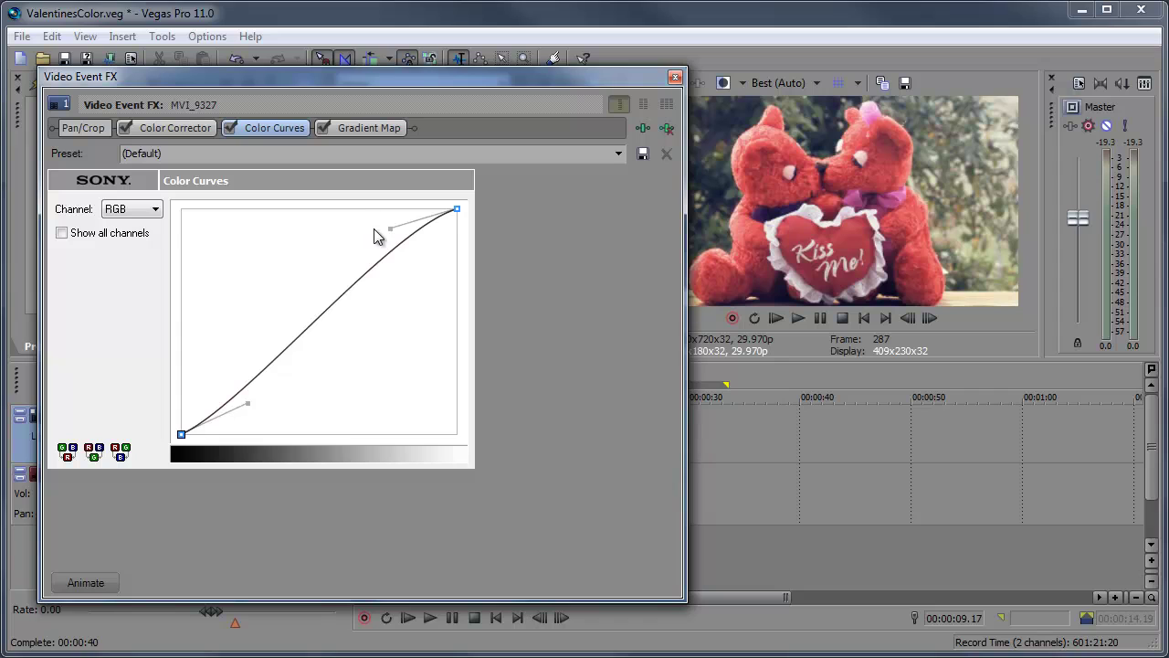
Make the Gradient Map's first black color point fully opaque, alpha 255, and set the effect amount to 0.5000.
{"action": "left_click", "coordinate": [370, 128]}
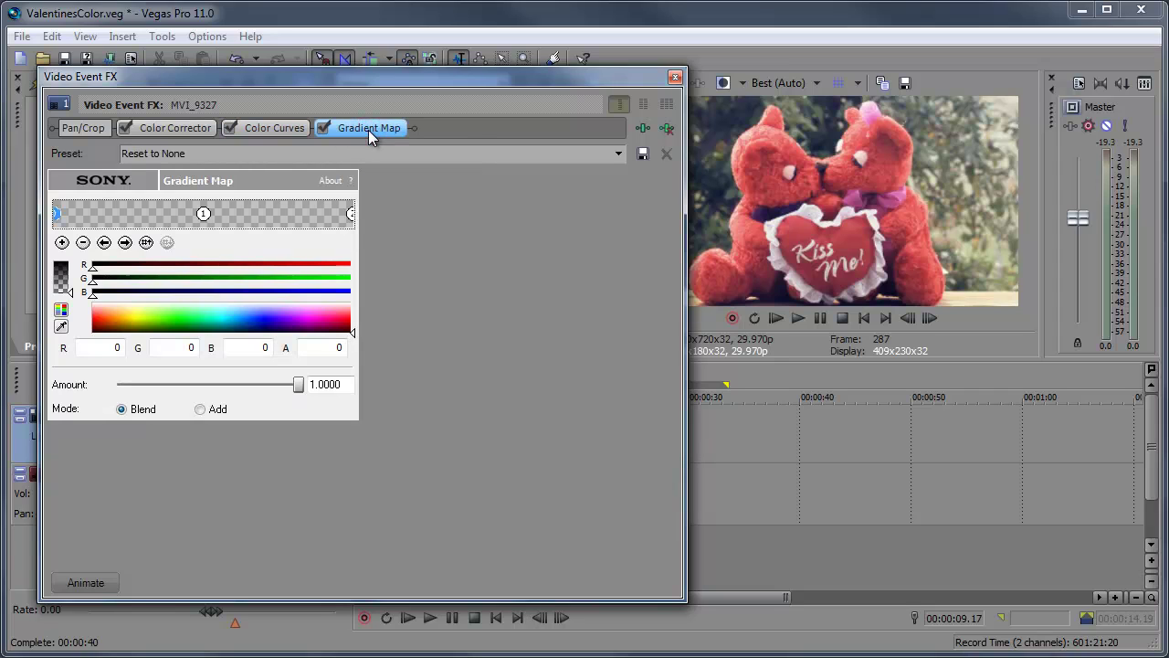
{"action": "left_click", "coordinate": [70, 292]}
{"action": "left_click_drag", "start_coordinate": [71, 292], "coordinate": [70, 263]}
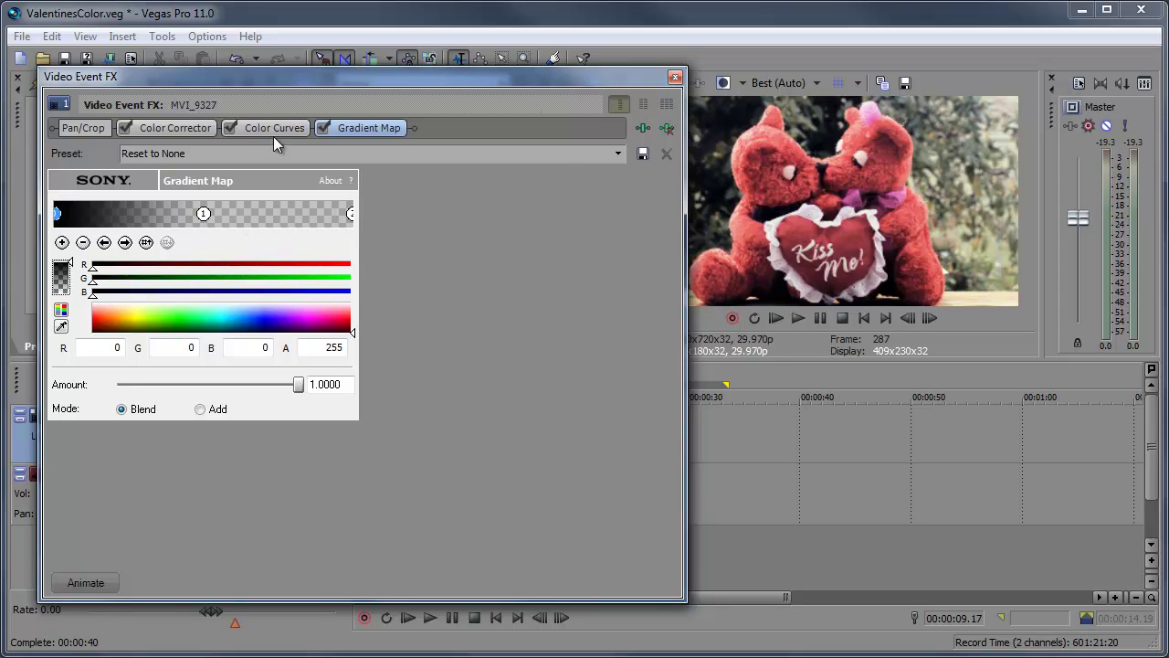
{"action": "left_click_drag", "start_coordinate": [298, 384], "coordinate": [208, 394]}
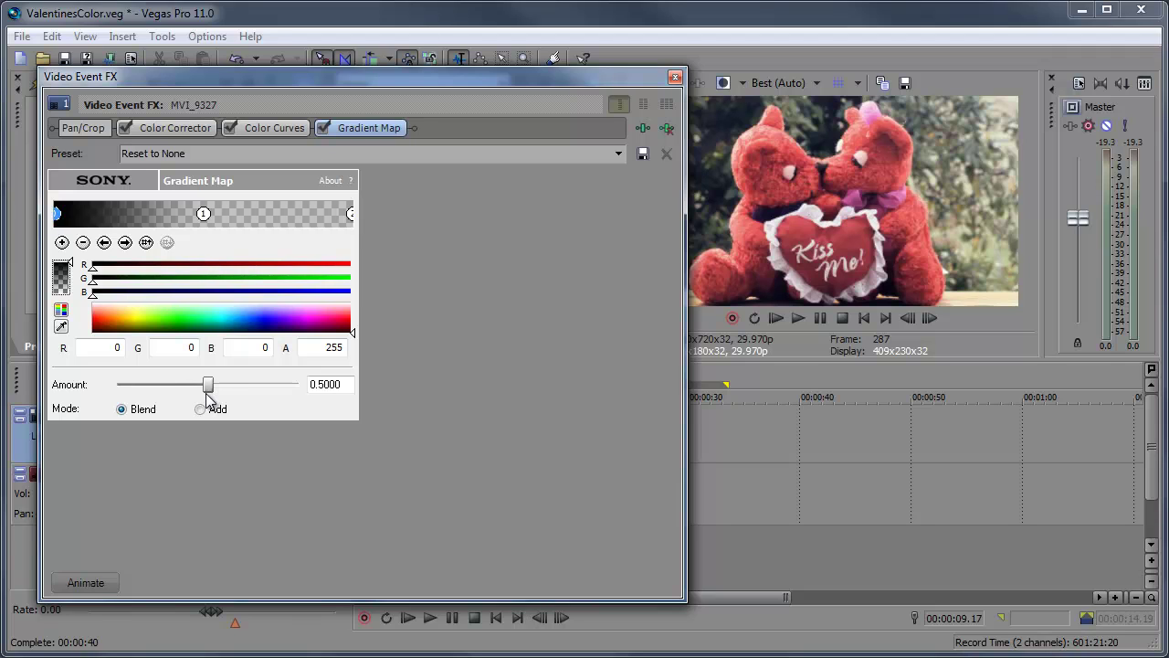
Raise the shadows handle of the RGB color curve slightly to lighten the dark tones.
{"action": "left_click", "coordinate": [275, 129]}
{"action": "left_click_drag", "start_coordinate": [237, 397], "coordinate": [244, 384]}
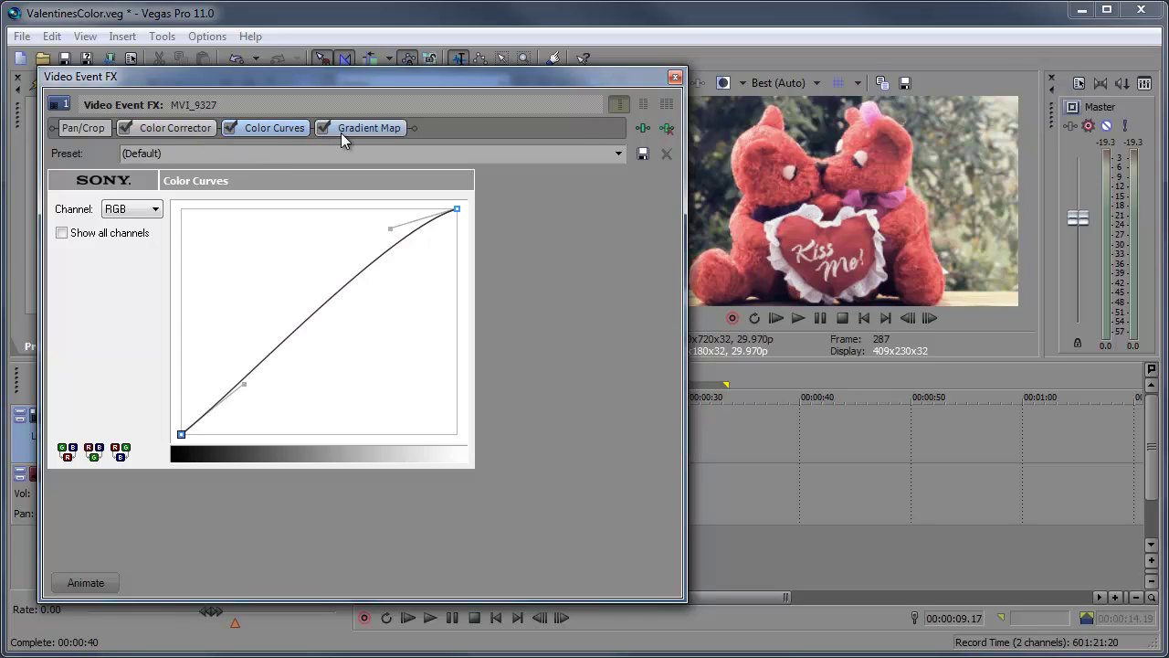
Save the clip's effect chain as a plug-in package named Valentines and check for it among the filter packages.
{"action": "left_click", "coordinate": [638, 128]}
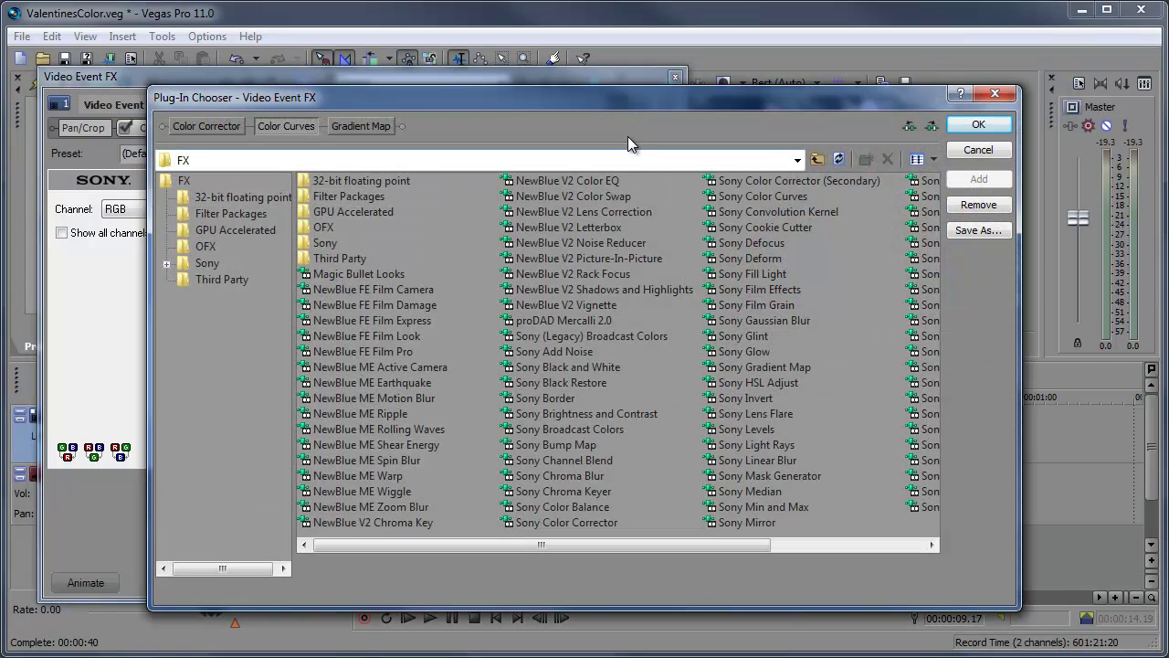
{"action": "left_click", "coordinate": [973, 231]}
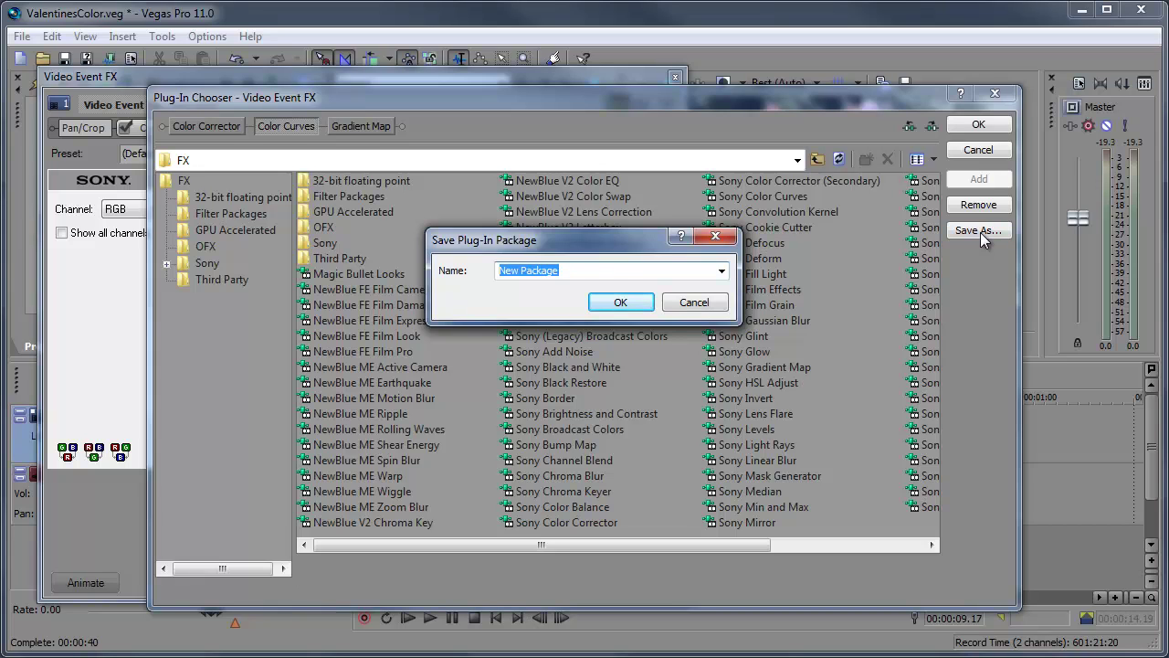
{"action": "type", "text": "Valentines"}
{"action": "left_click", "coordinate": [656, 301]}
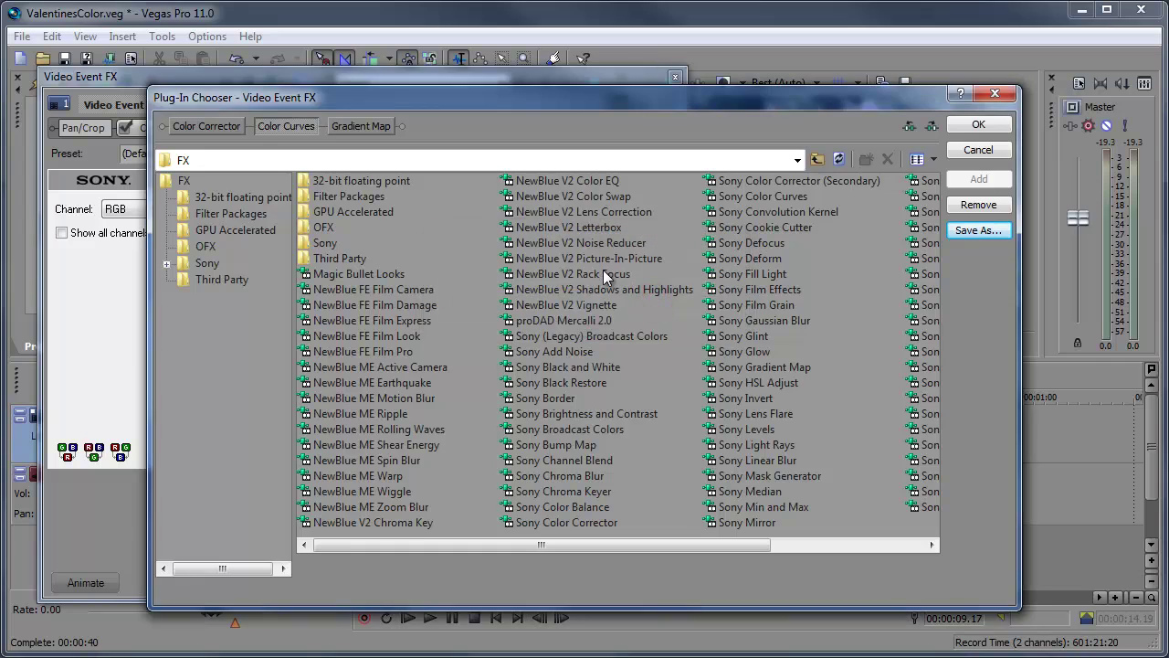
{"action": "left_click", "coordinate": [215, 216]}
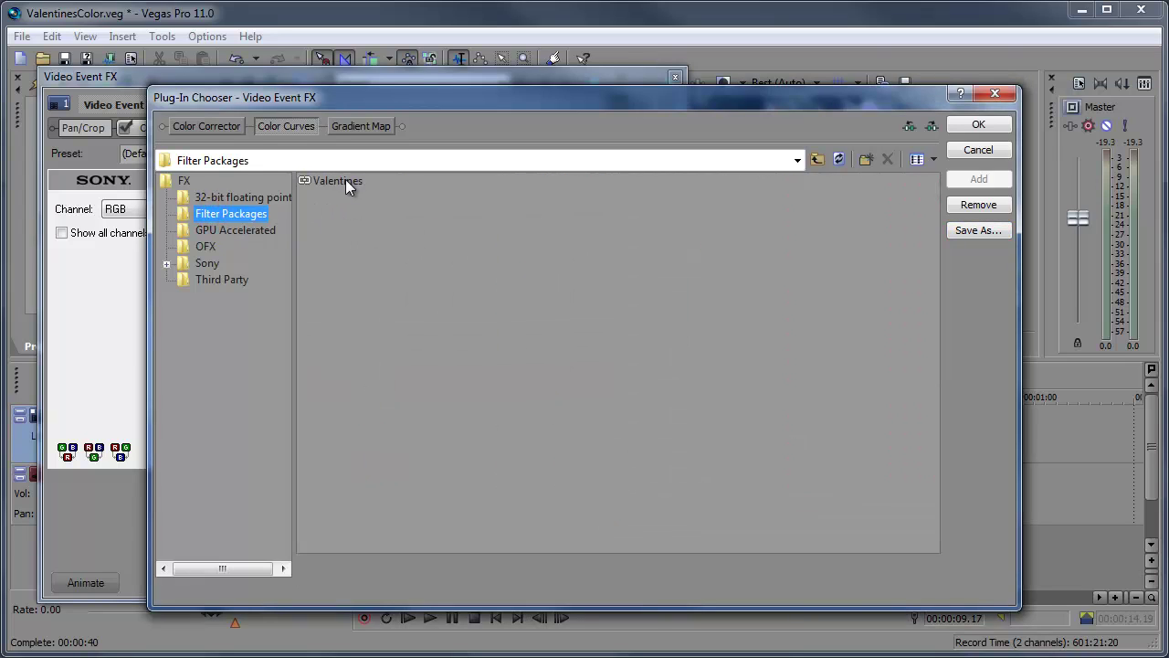
{"action": "left_click", "coordinate": [979, 149]}
Remove all three effects from the MVI_9327 clip and close its effects window.
{"action": "left_click", "coordinate": [667, 128]}
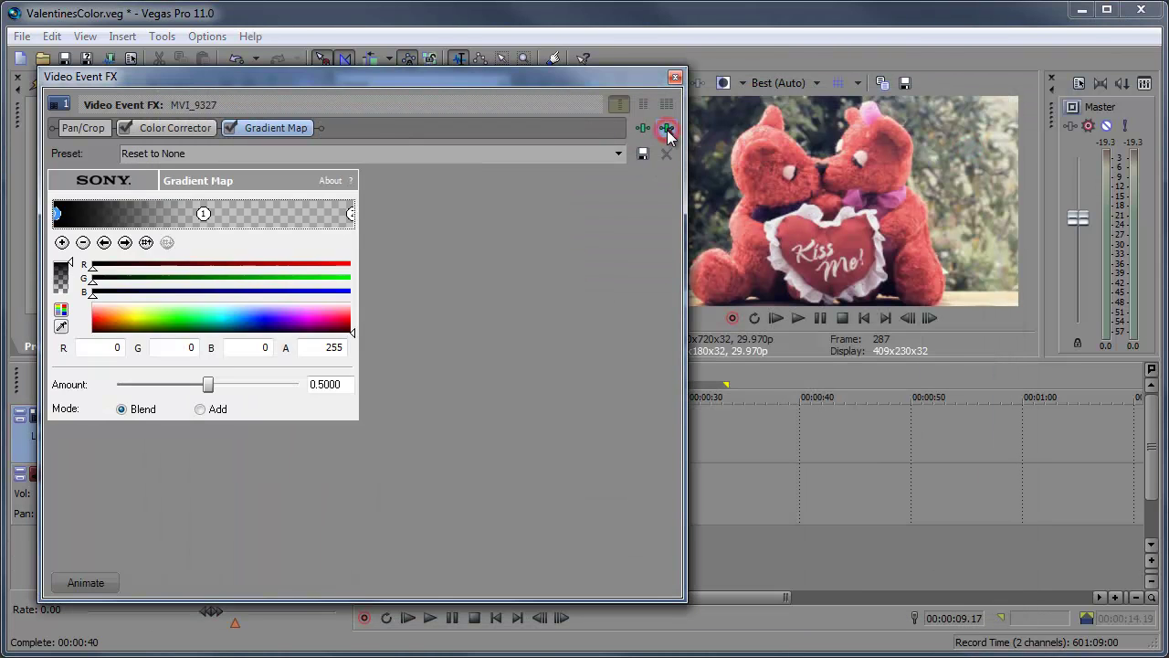
{"action": "left_click", "coordinate": [667, 127]}
{"action": "left_click", "coordinate": [675, 77]}
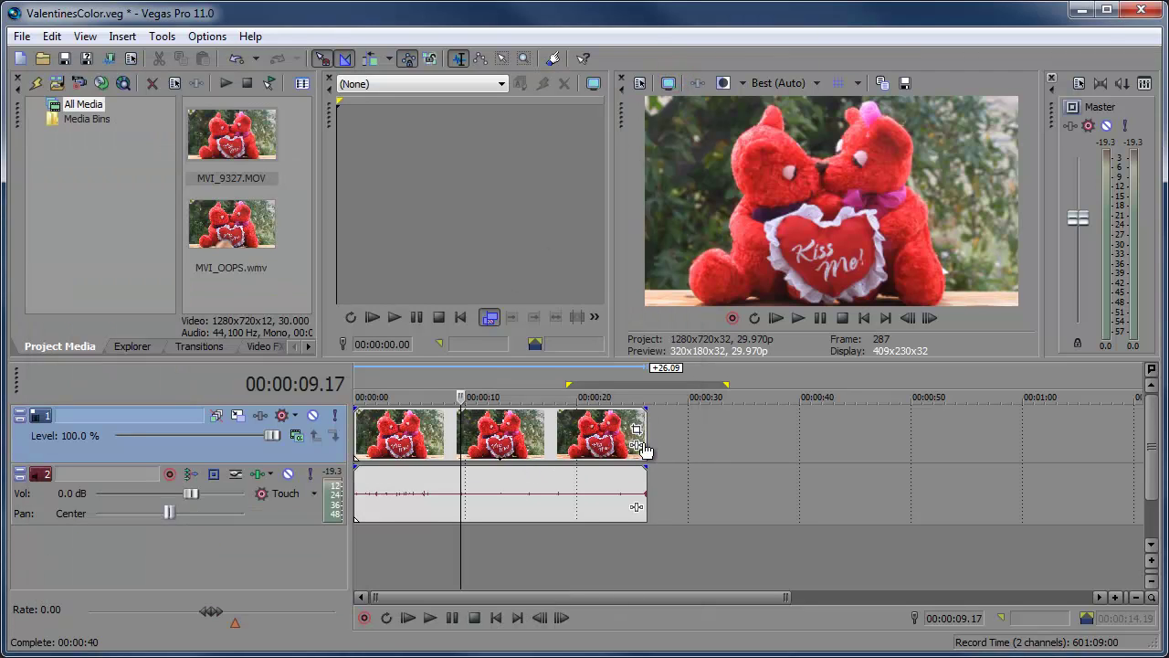
Apply the saved Valentines filter package to the MVI_9327 clip and play the clip from the start to review the look.
{"action": "left_click", "coordinate": [637, 445]}
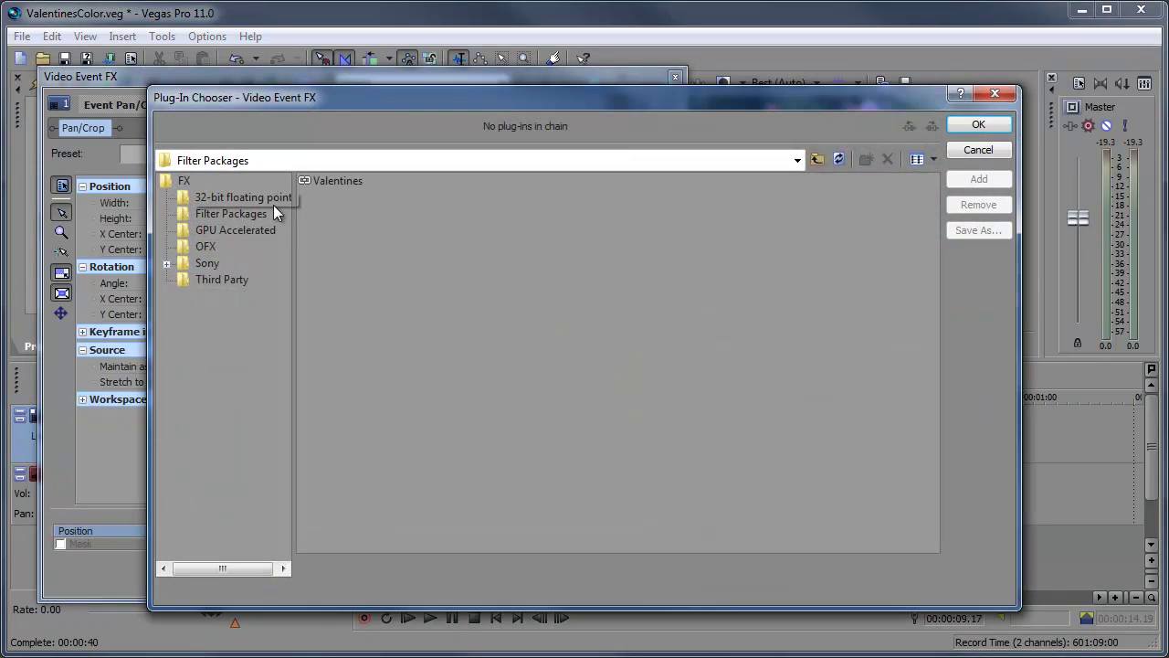
{"action": "left_click", "coordinate": [218, 216]}
{"action": "left_click", "coordinate": [334, 181]}
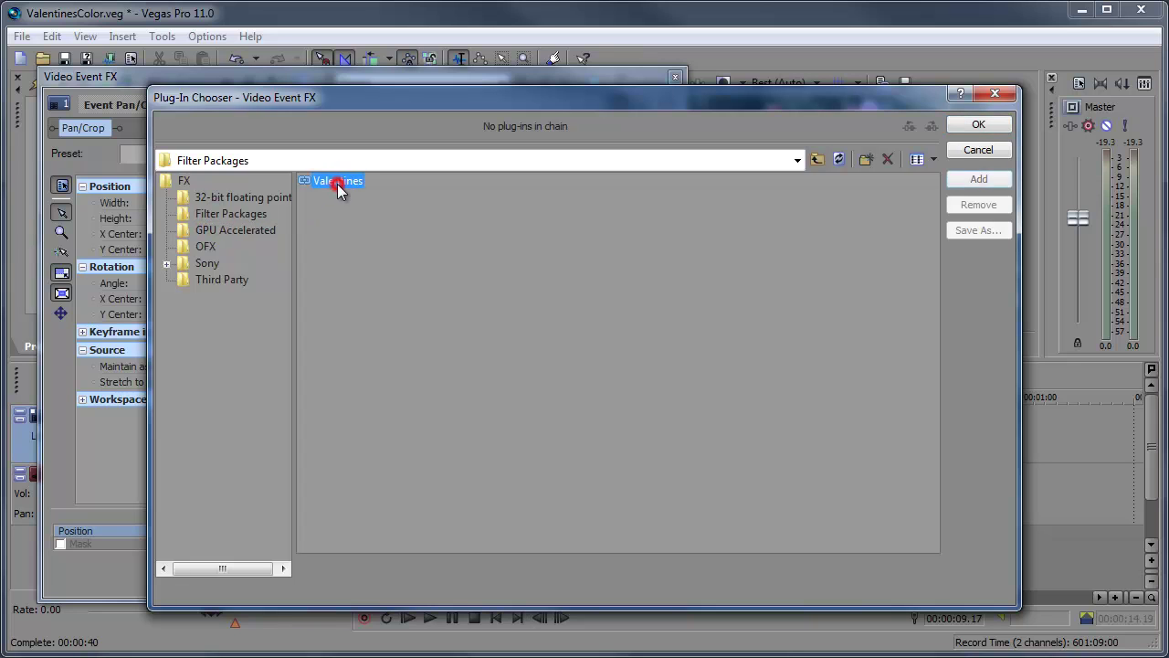
{"action": "left_click", "coordinate": [974, 179]}
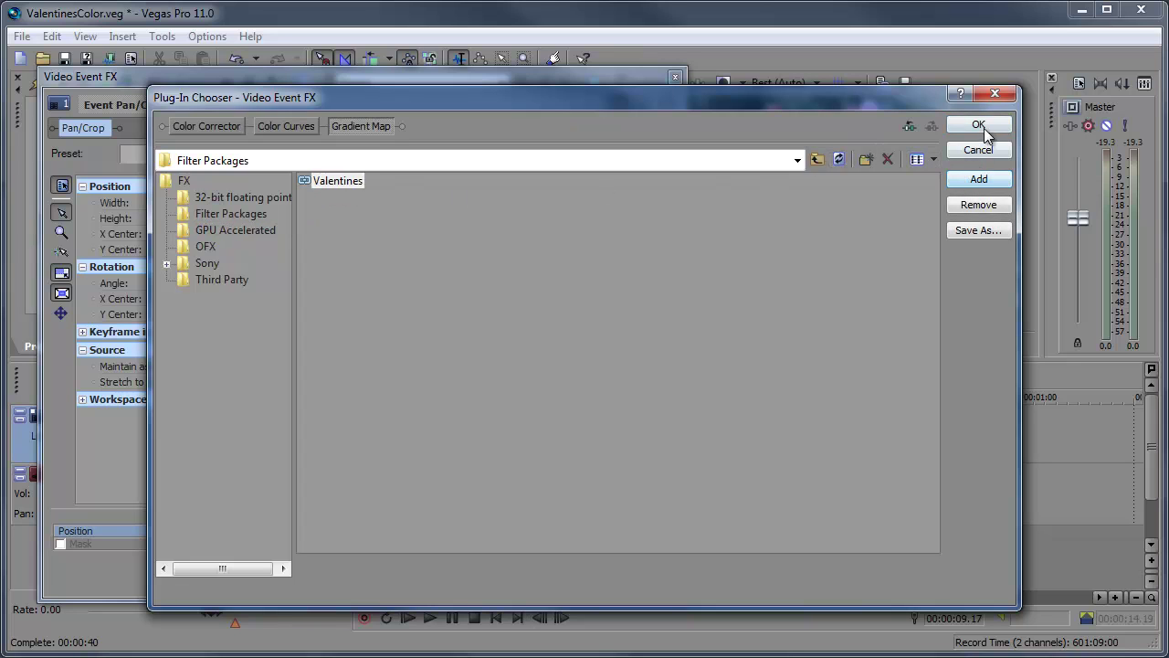
{"action": "left_click", "coordinate": [979, 125]}
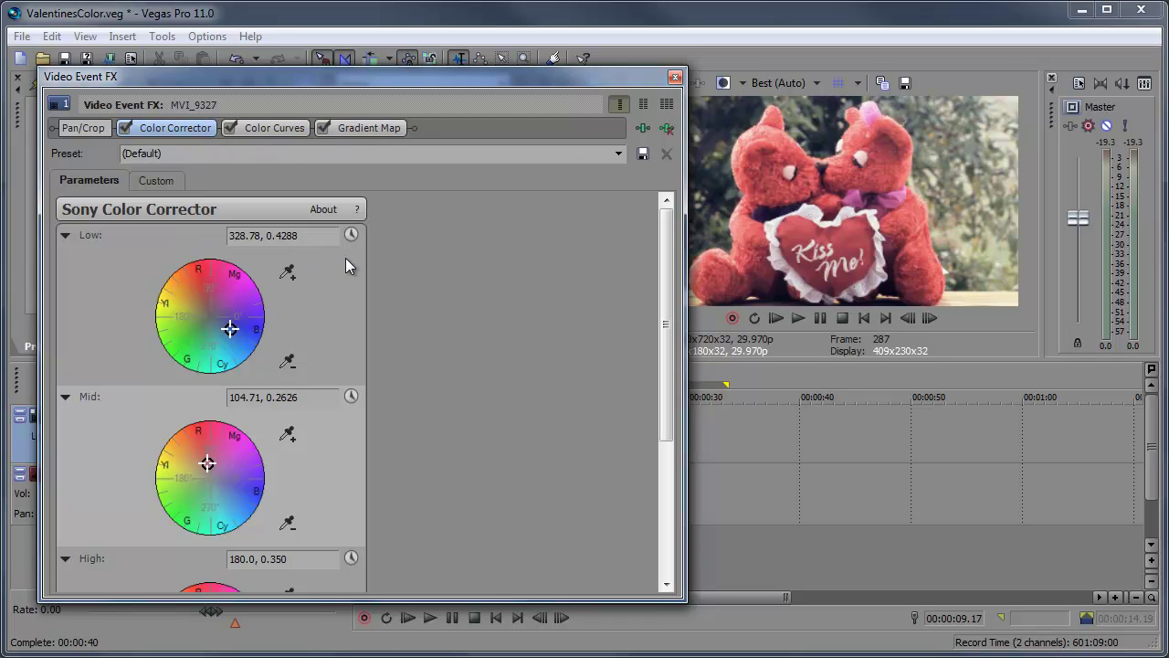
{"action": "left_click", "coordinate": [674, 79]}
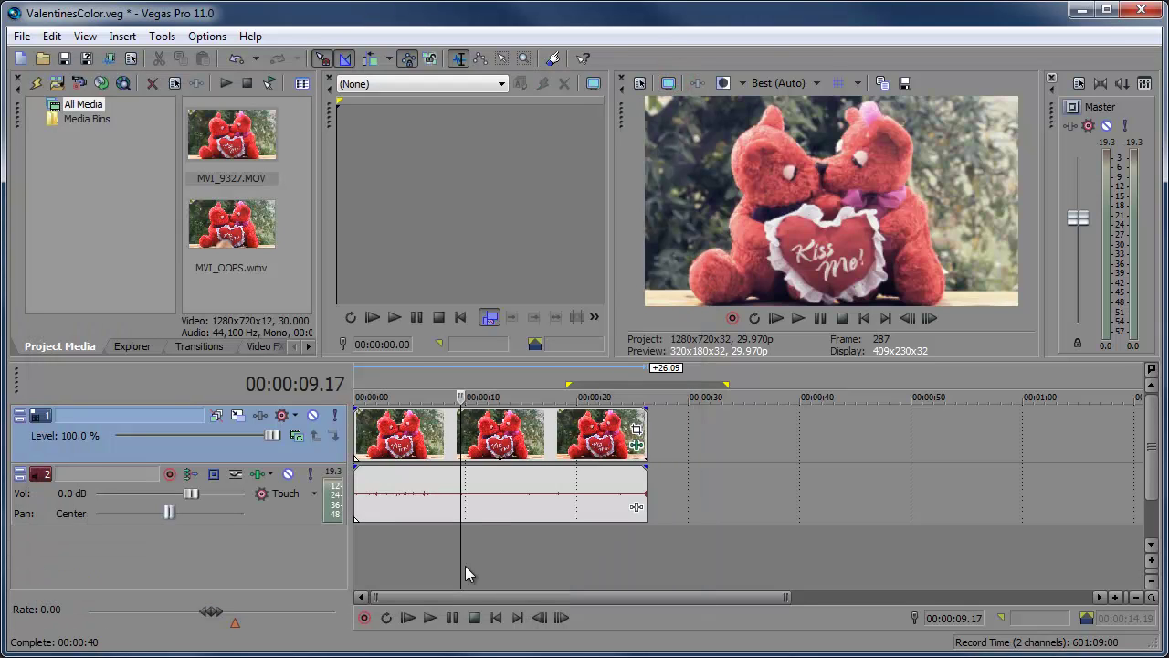
{"action": "left_click", "coordinate": [407, 617]}
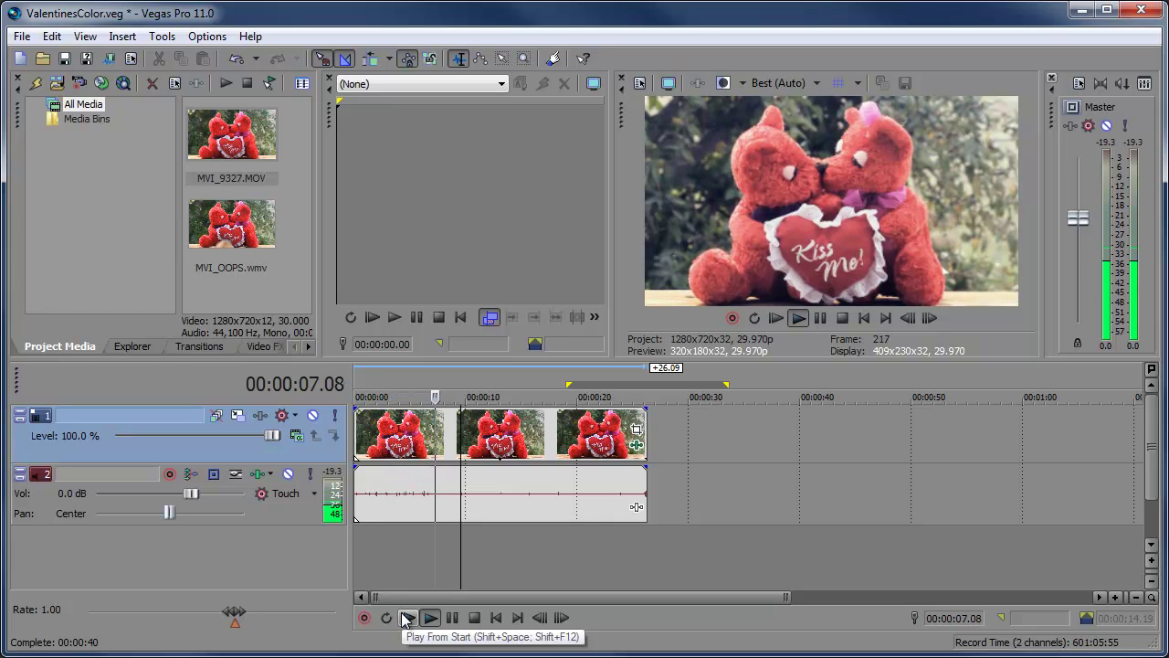
{"action": "left_click", "coordinate": [494, 390]}
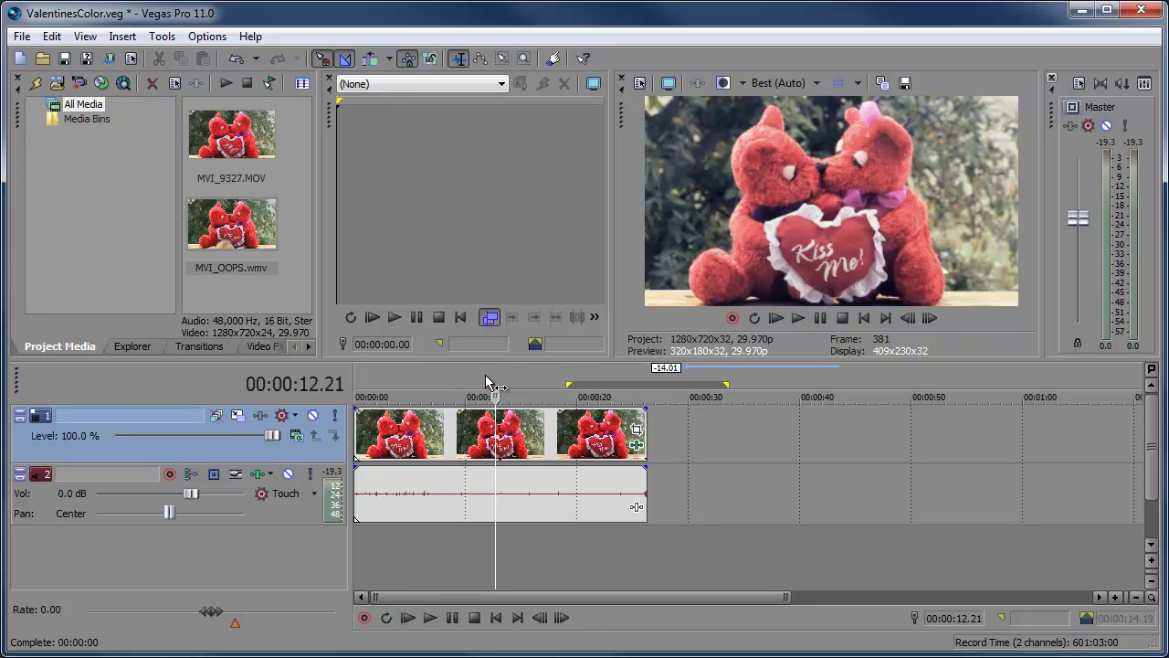
Place MVI_OOPS.wmv on the timeline after the first clip, starting at about 00:00:28.26, and preview its playback.
{"action": "left_click_drag", "start_coordinate": [235, 246], "coordinate": [679, 380]}
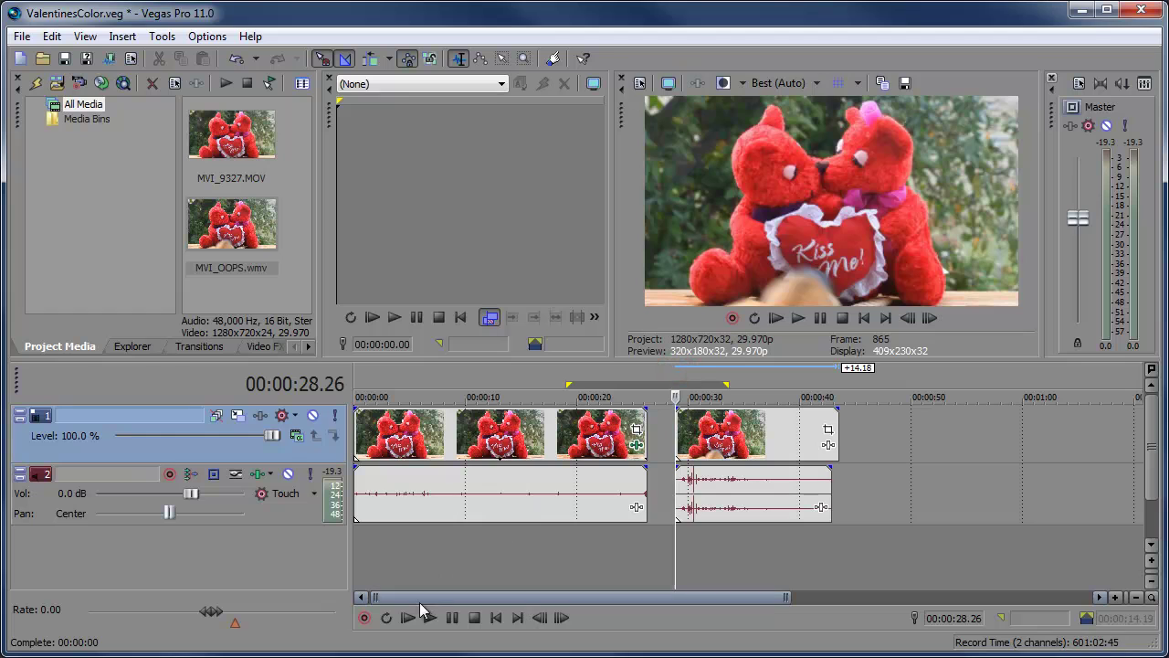
{"action": "key", "text": "space"}
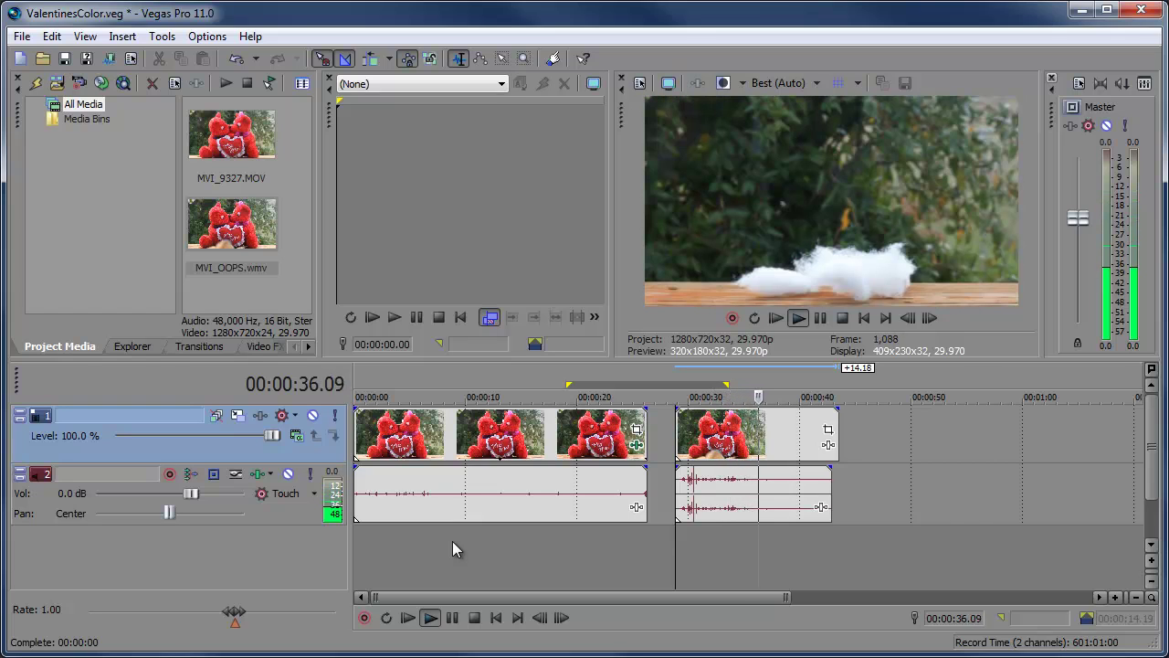
{"action": "left_click", "coordinate": [452, 618]}
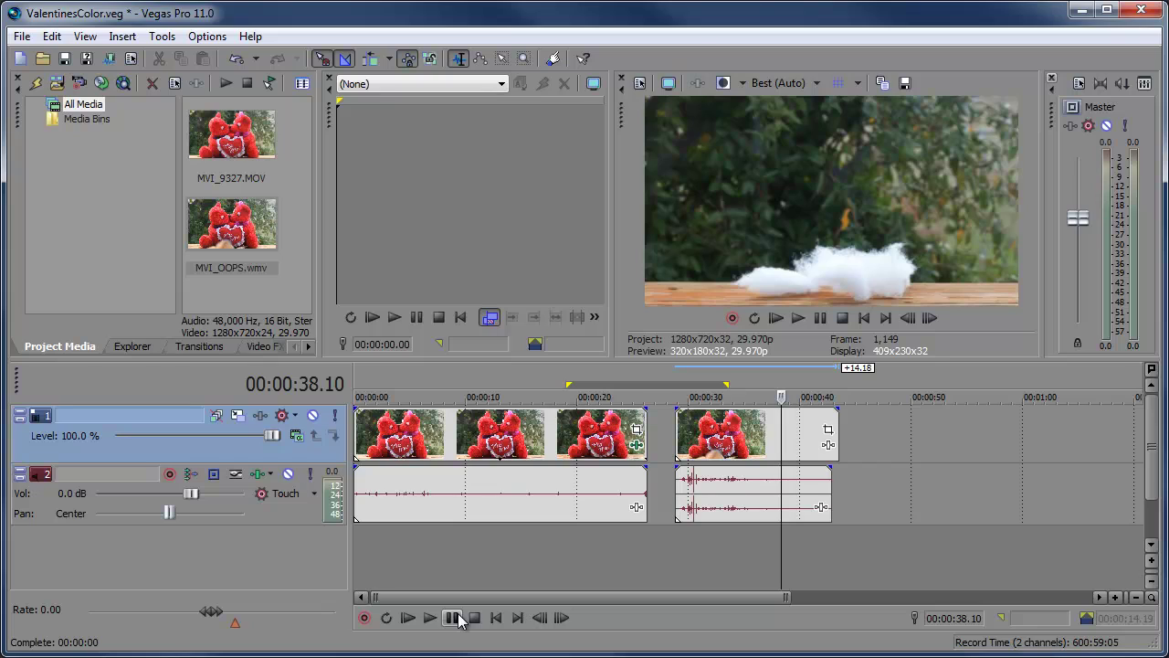